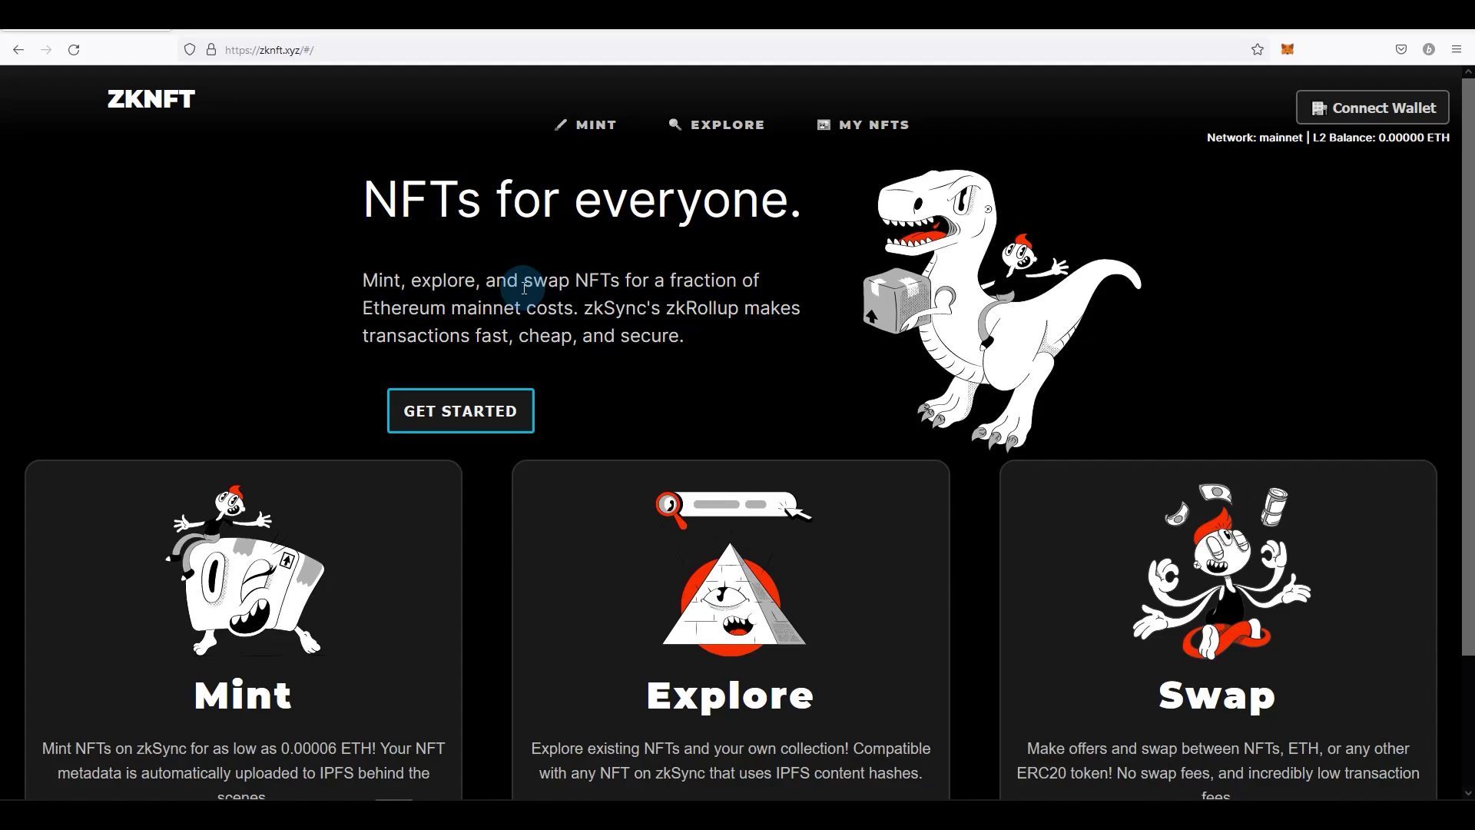
Connect MetaMask to zkNFT, sign the zkSync access request, and close the funding notice
click(1382, 107)
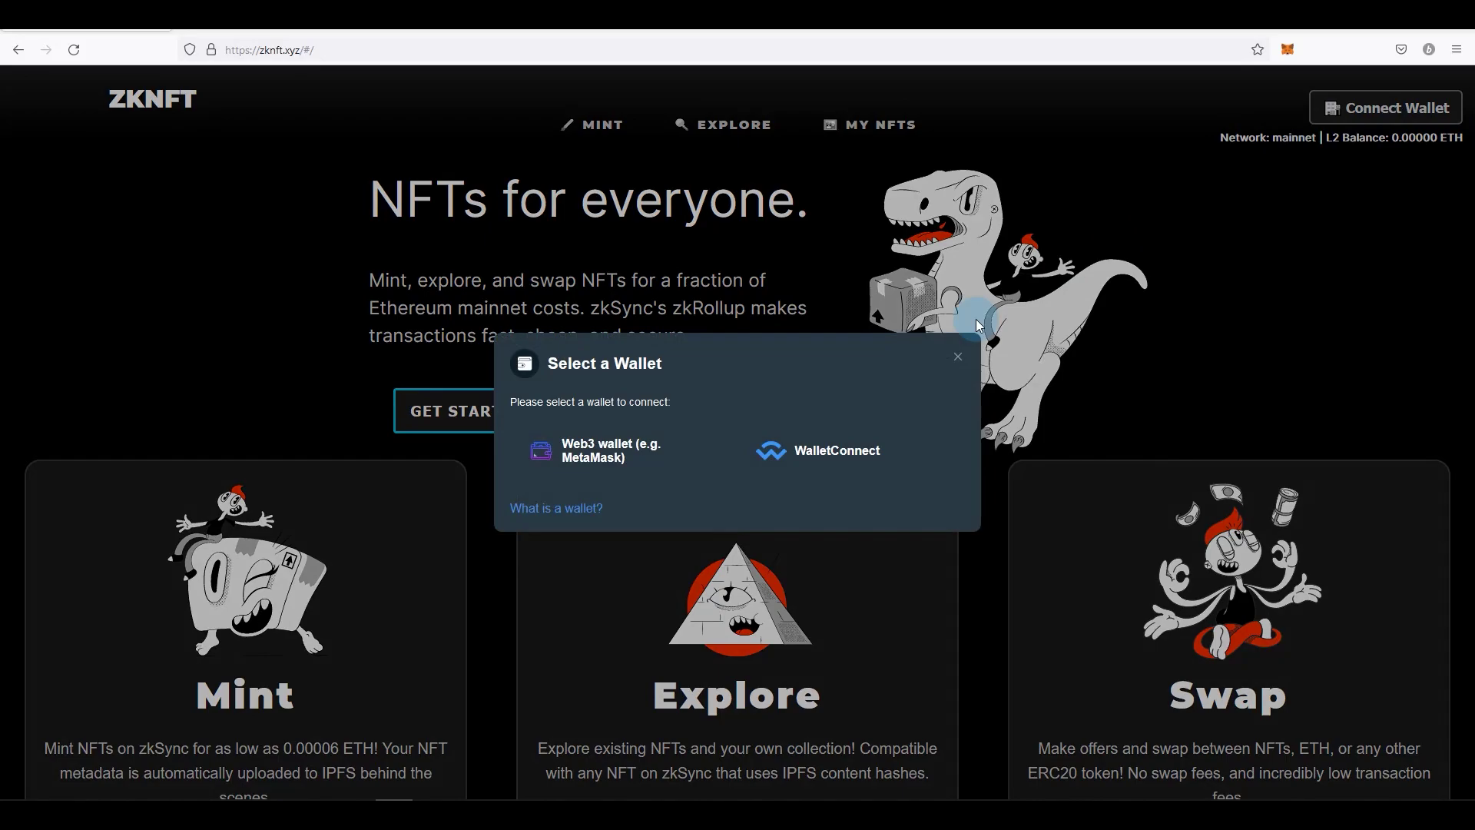
click(614, 458)
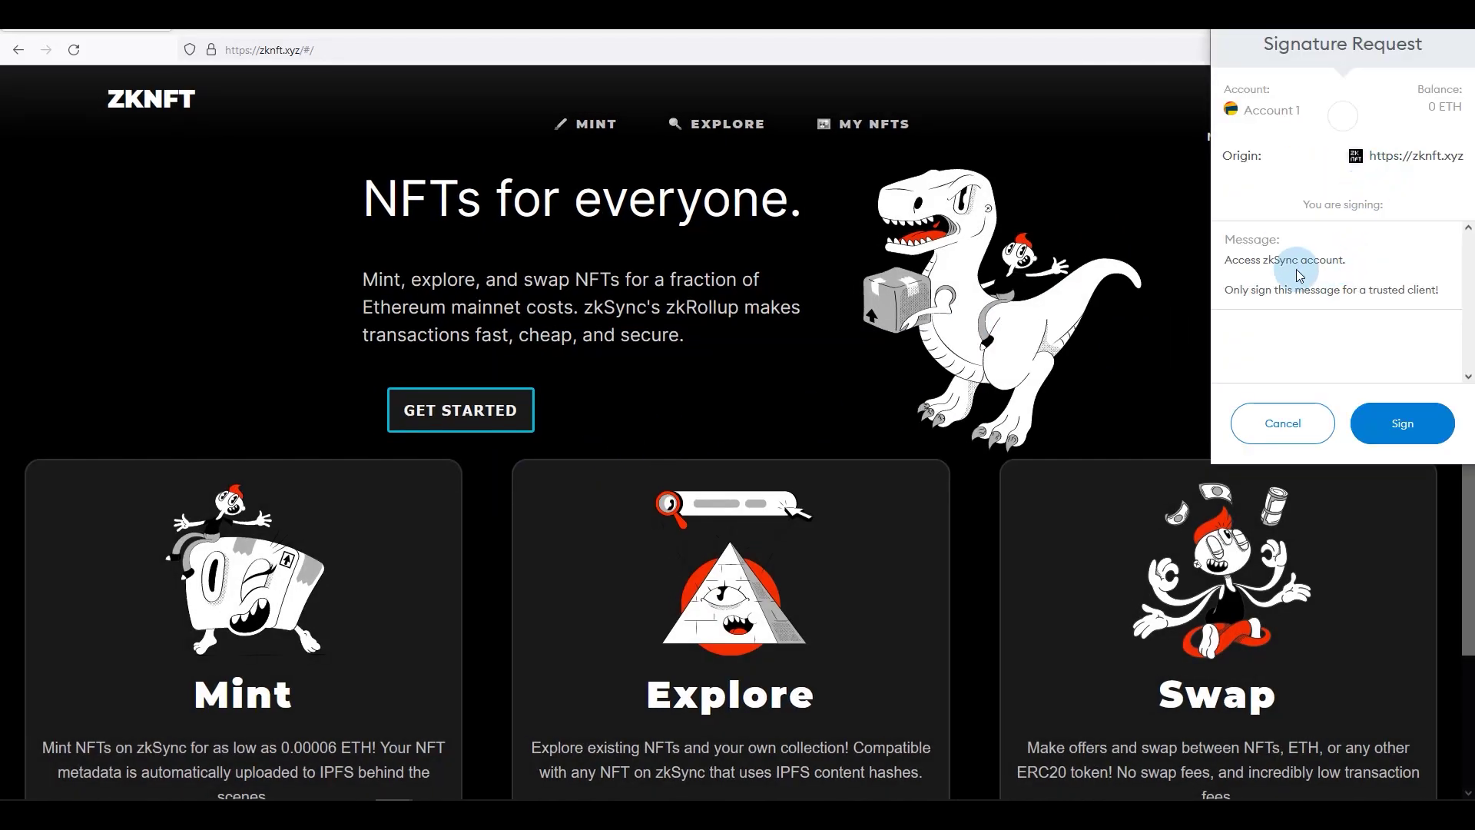
click(1394, 421)
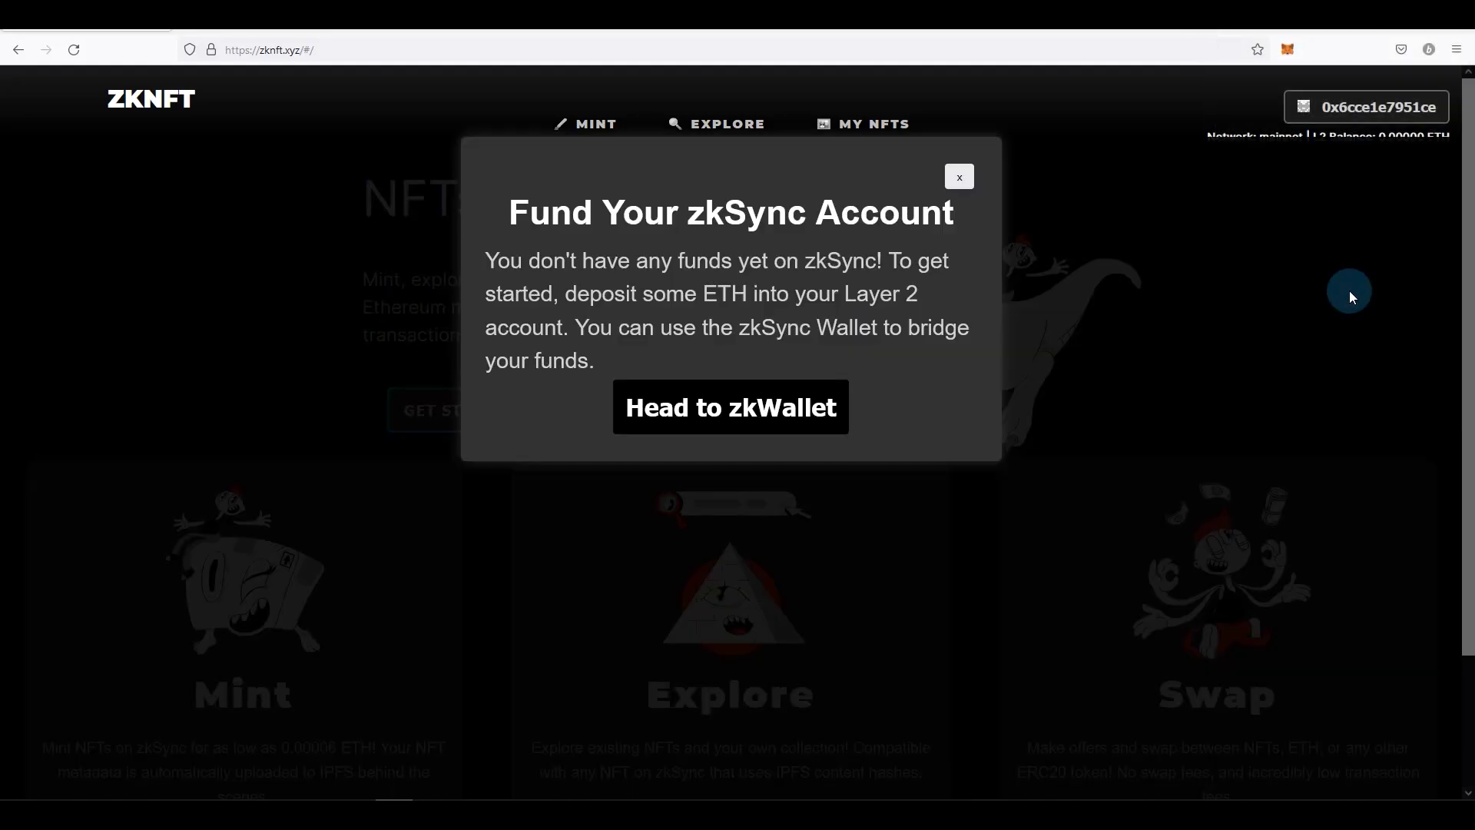
click(961, 180)
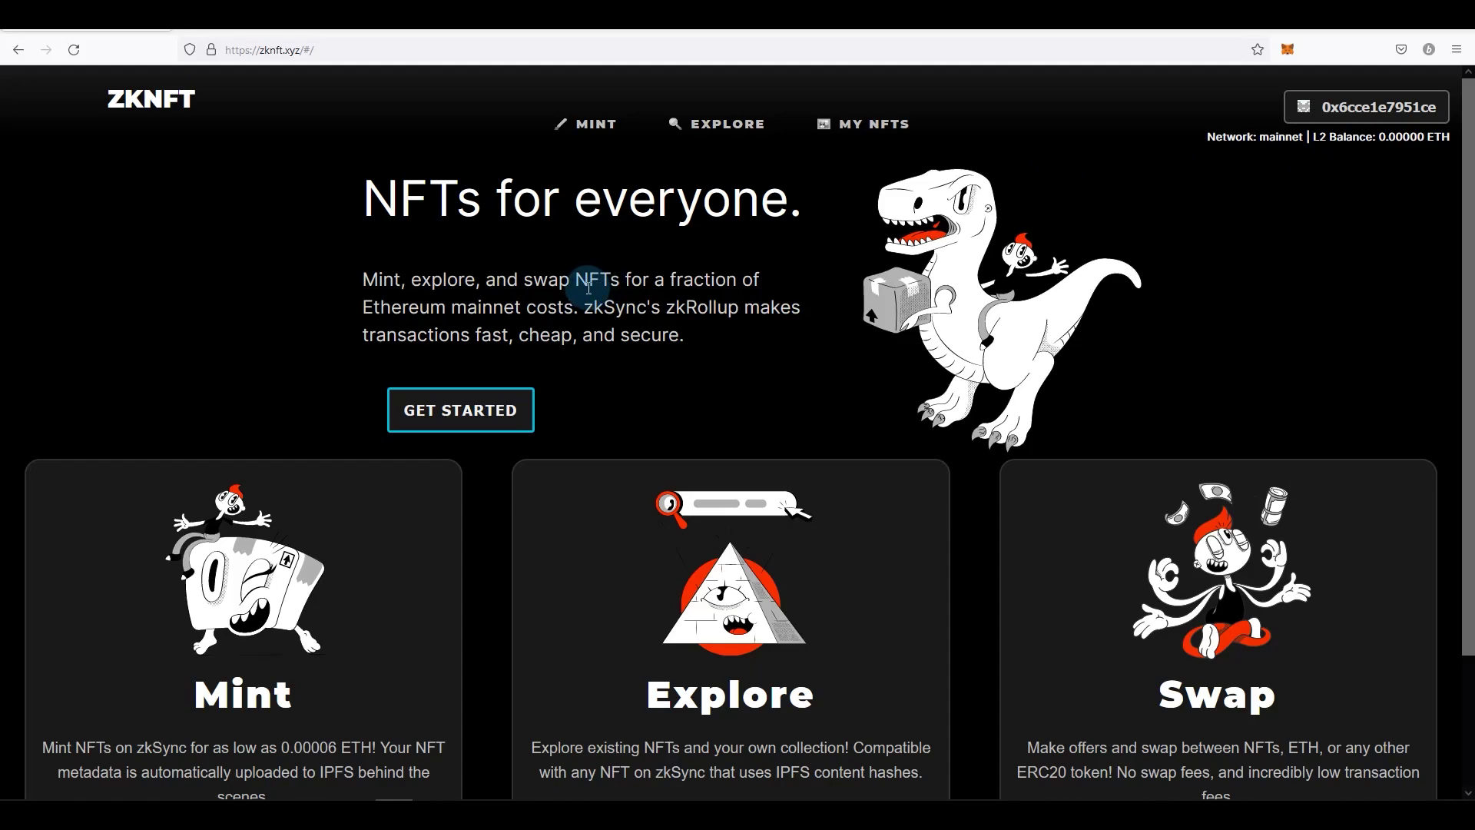
Open the zkSync Wallet account showing 0.02253679975 ETH, 0.0485 USDC and 0.099378 USDT
click(273, 29)
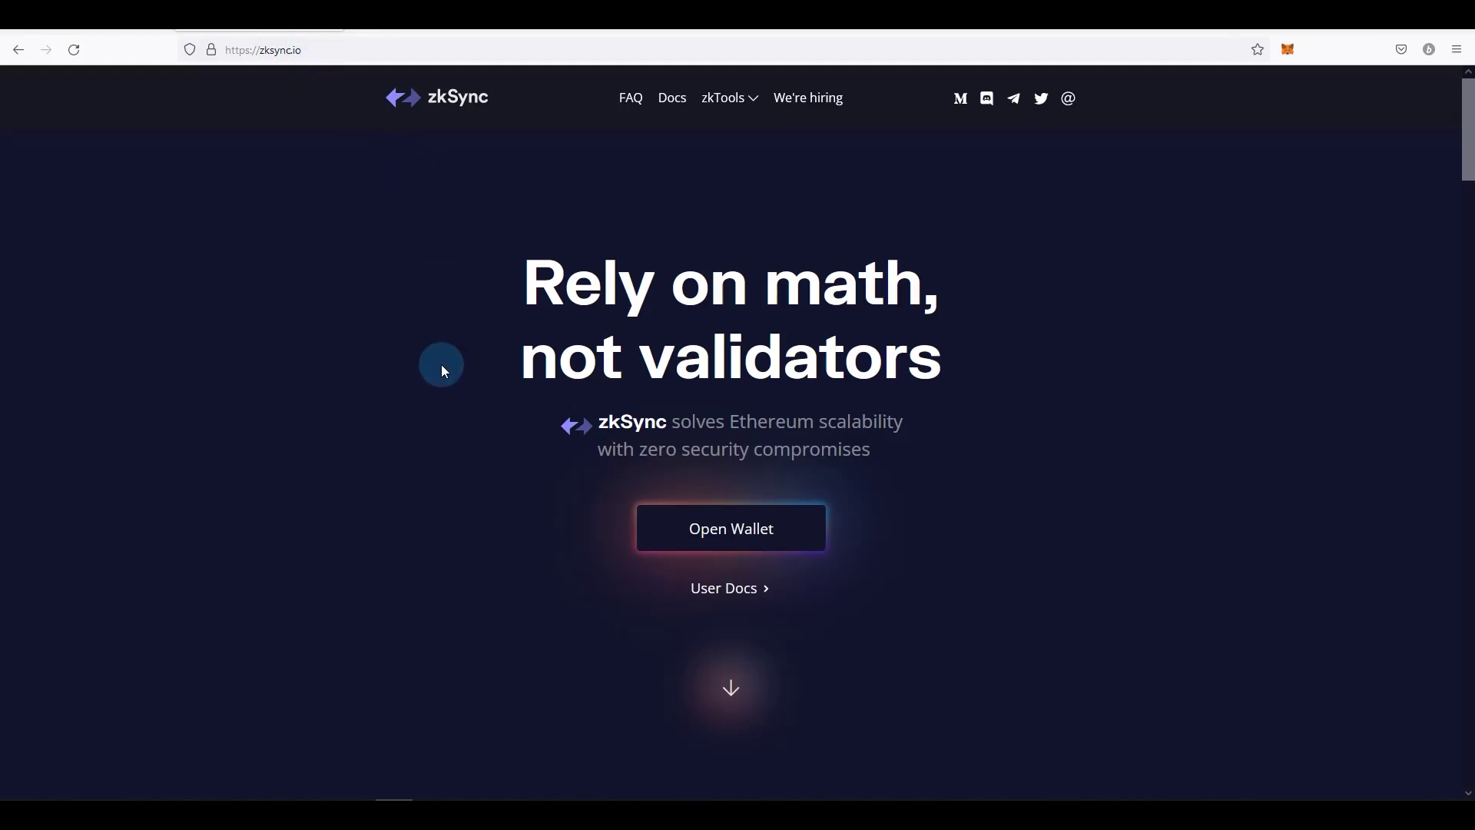
click(715, 543)
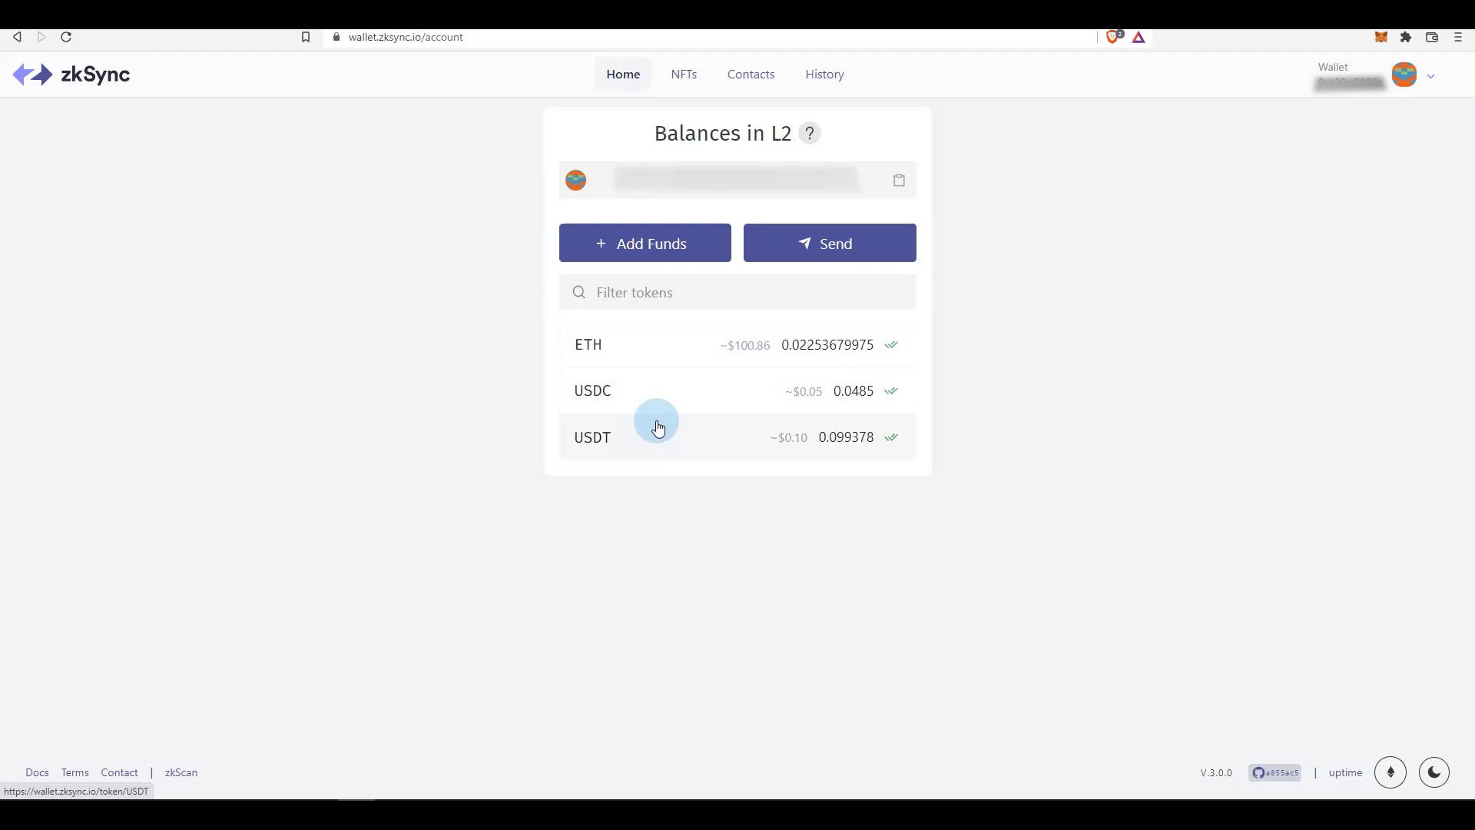
Authorize the account to send on zkSync by signing the access message
click(818, 262)
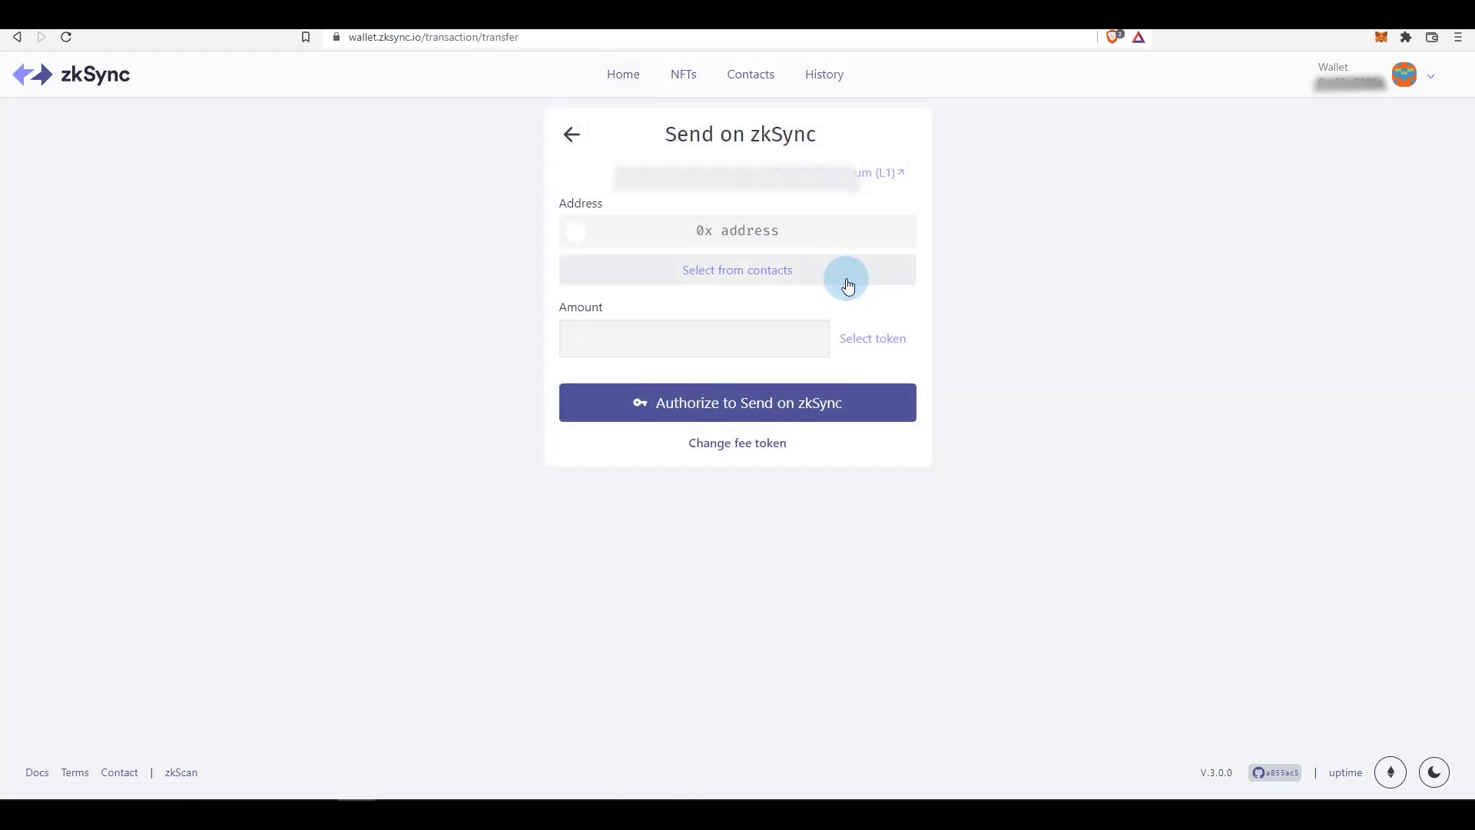
click(706, 417)
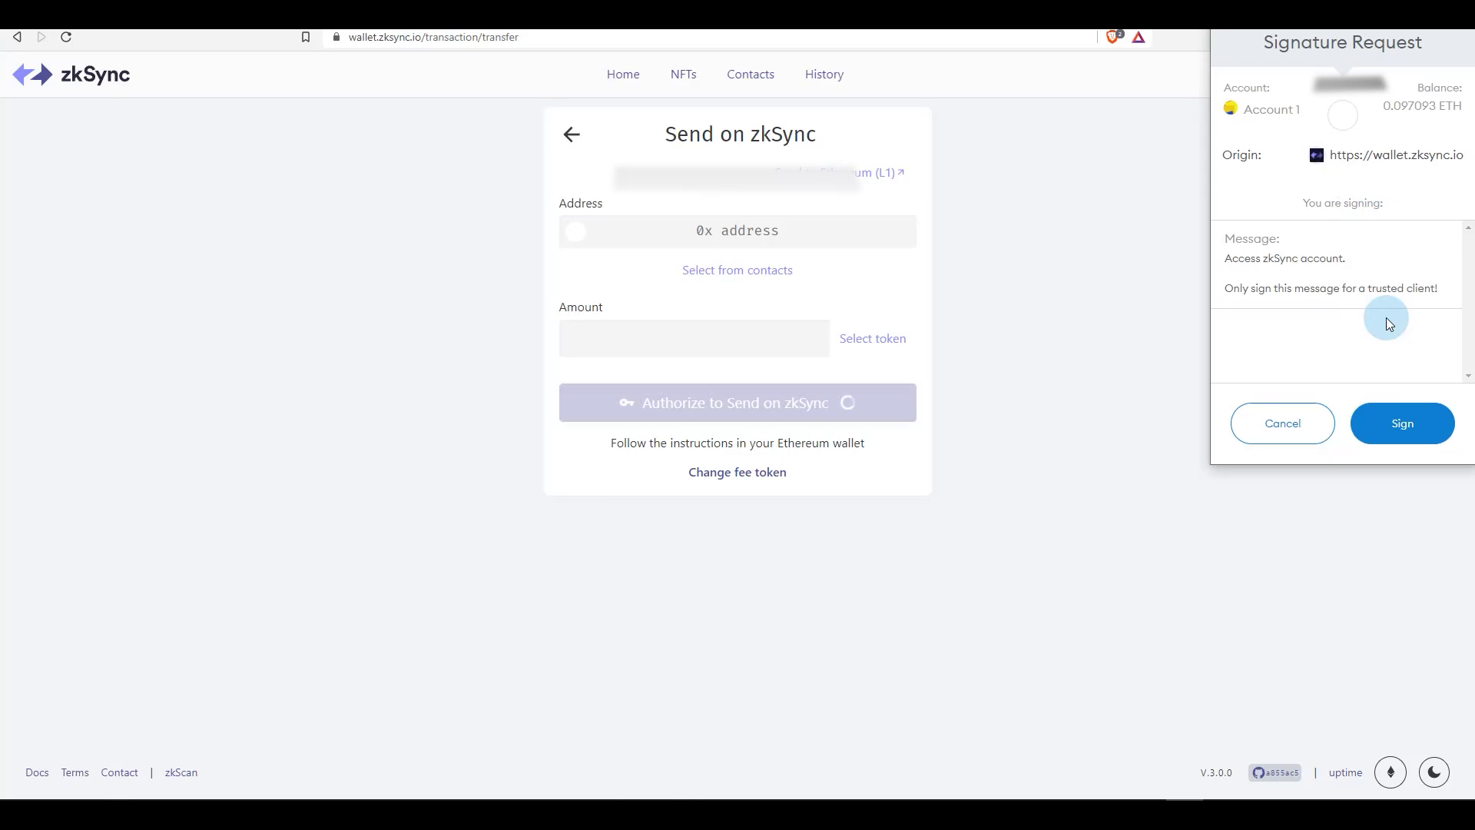
click(1396, 430)
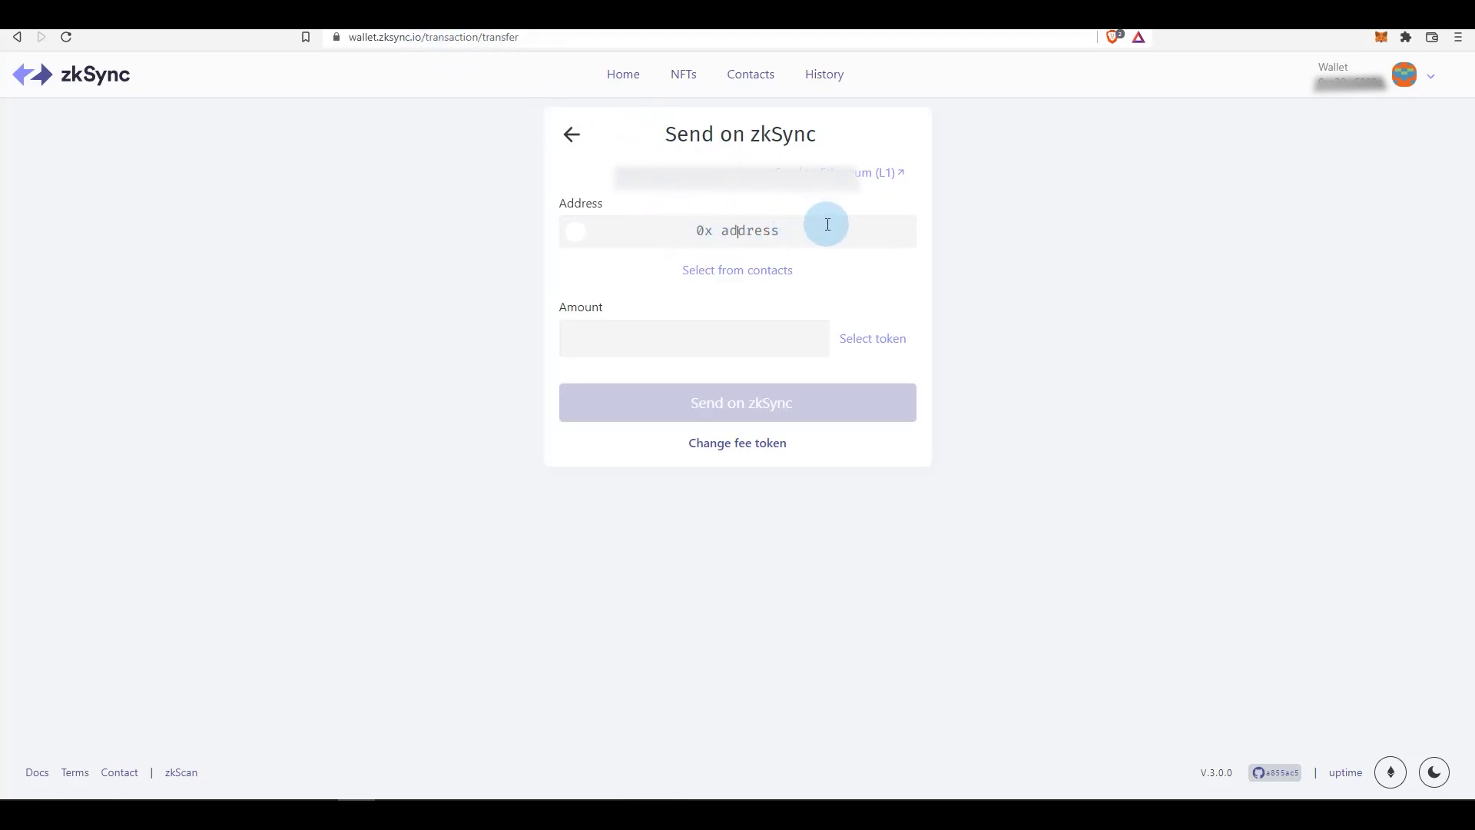
Select ETH as the send token, then return to the L2 balances page
right_click(757, 234)
key(Escape)
click(702, 350)
click(892, 339)
click(702, 408)
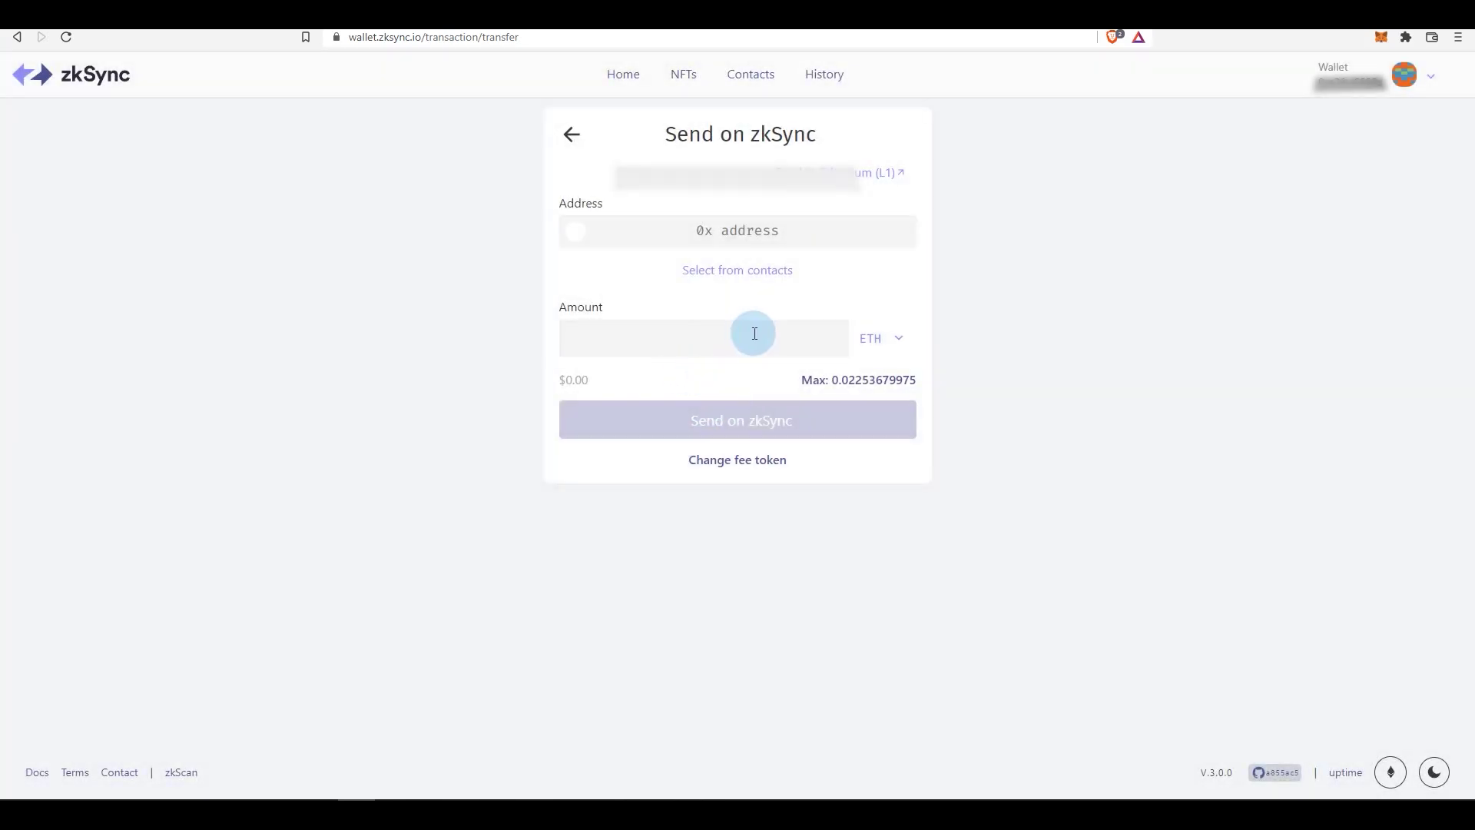
click(755, 333)
click(571, 135)
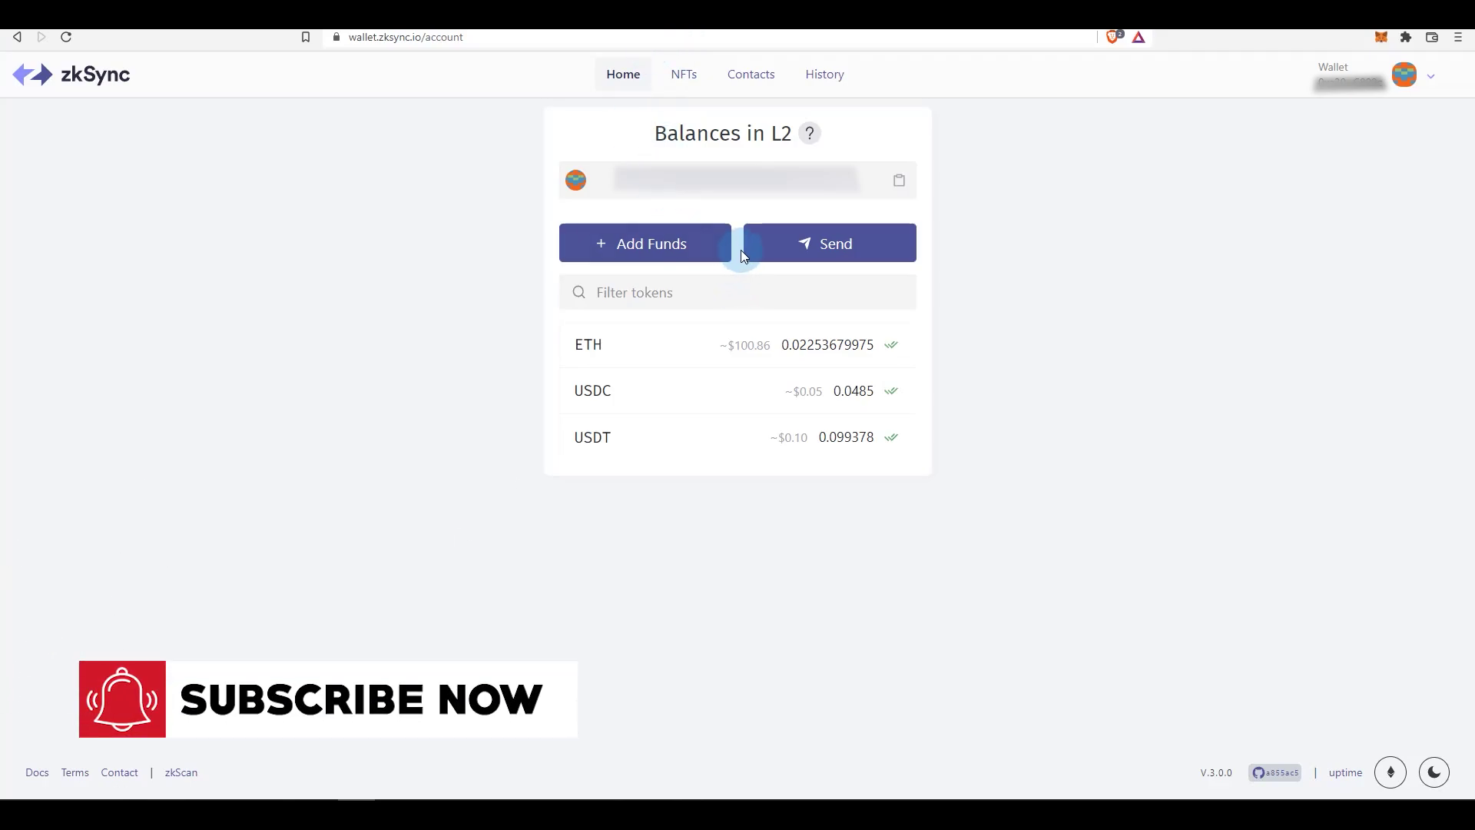
Open the Send to Ethereum (L1) form and highlight its withdrawal fee
click(807, 252)
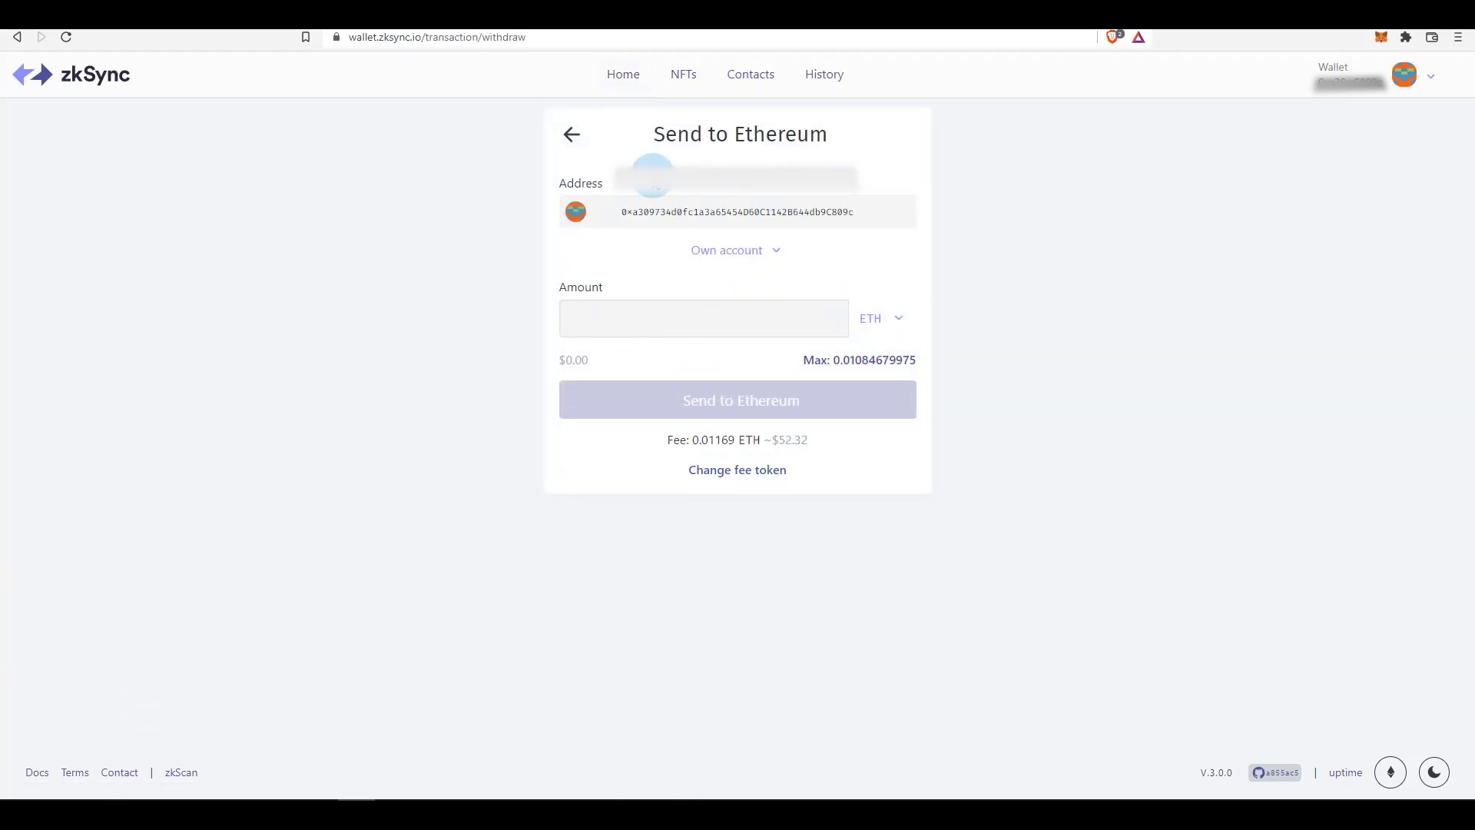
click(575, 136)
click(830, 230)
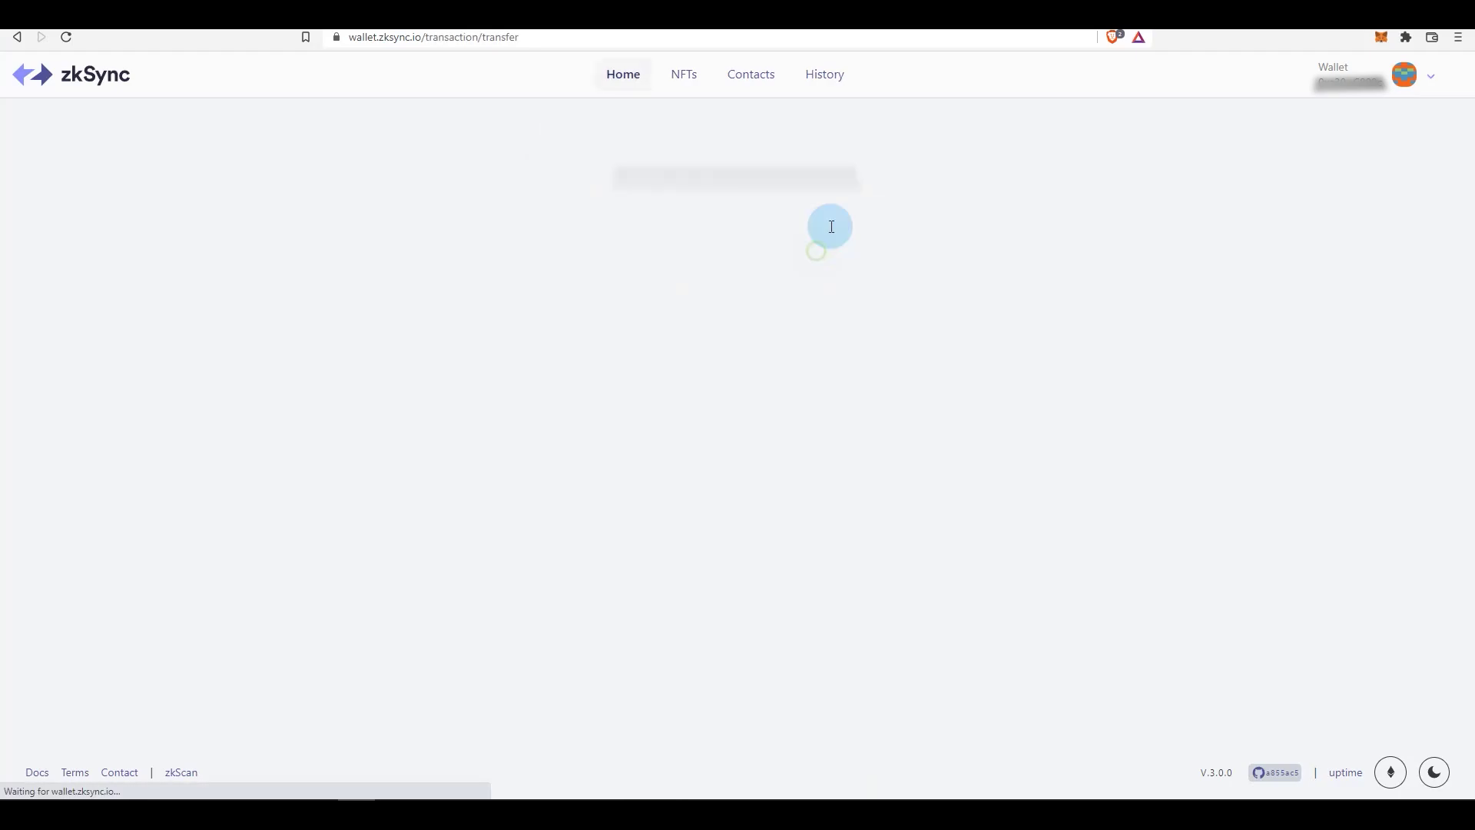
click(847, 172)
click(766, 233)
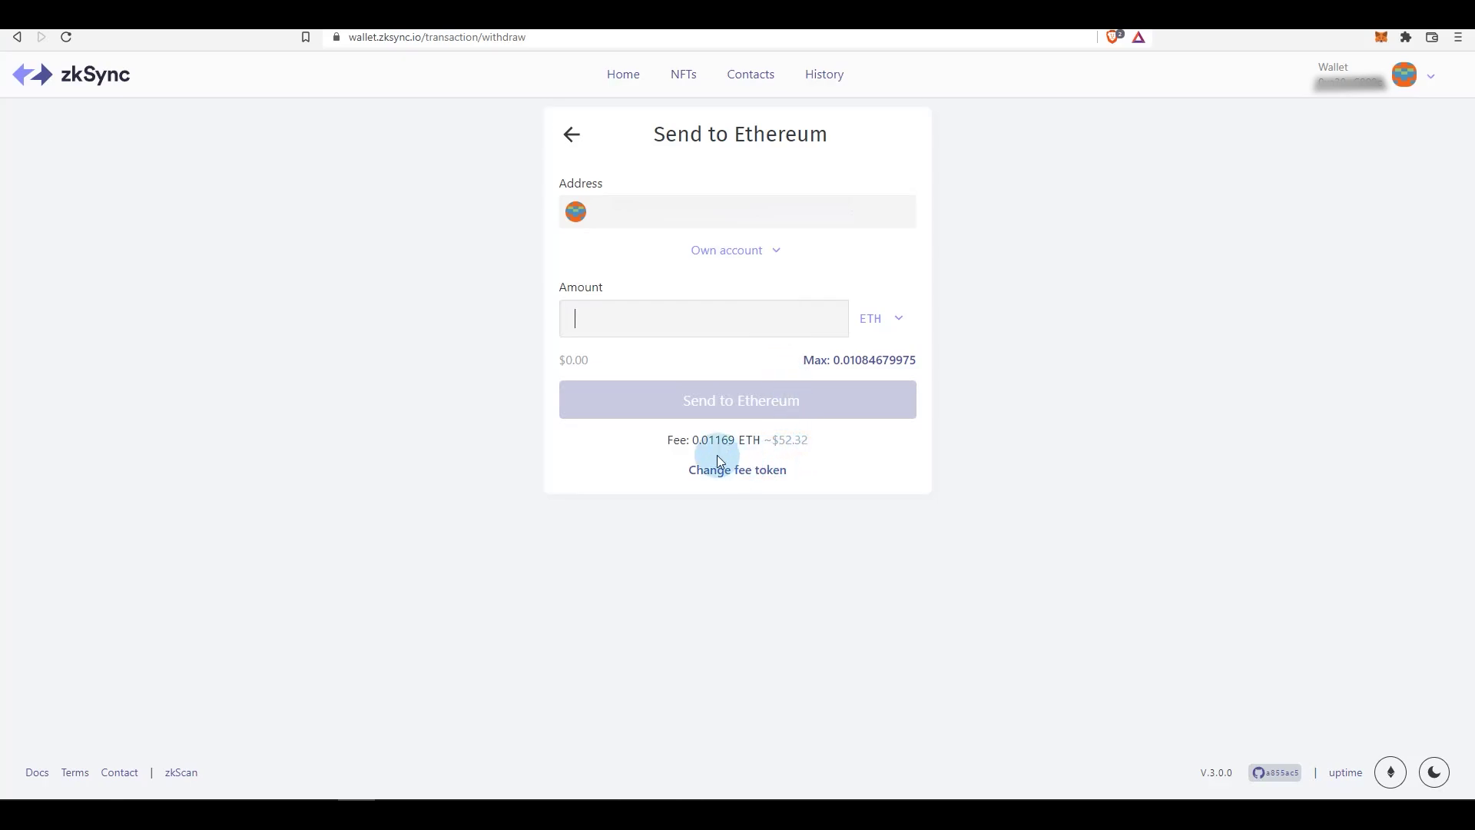
drag(778, 440, 836, 446)
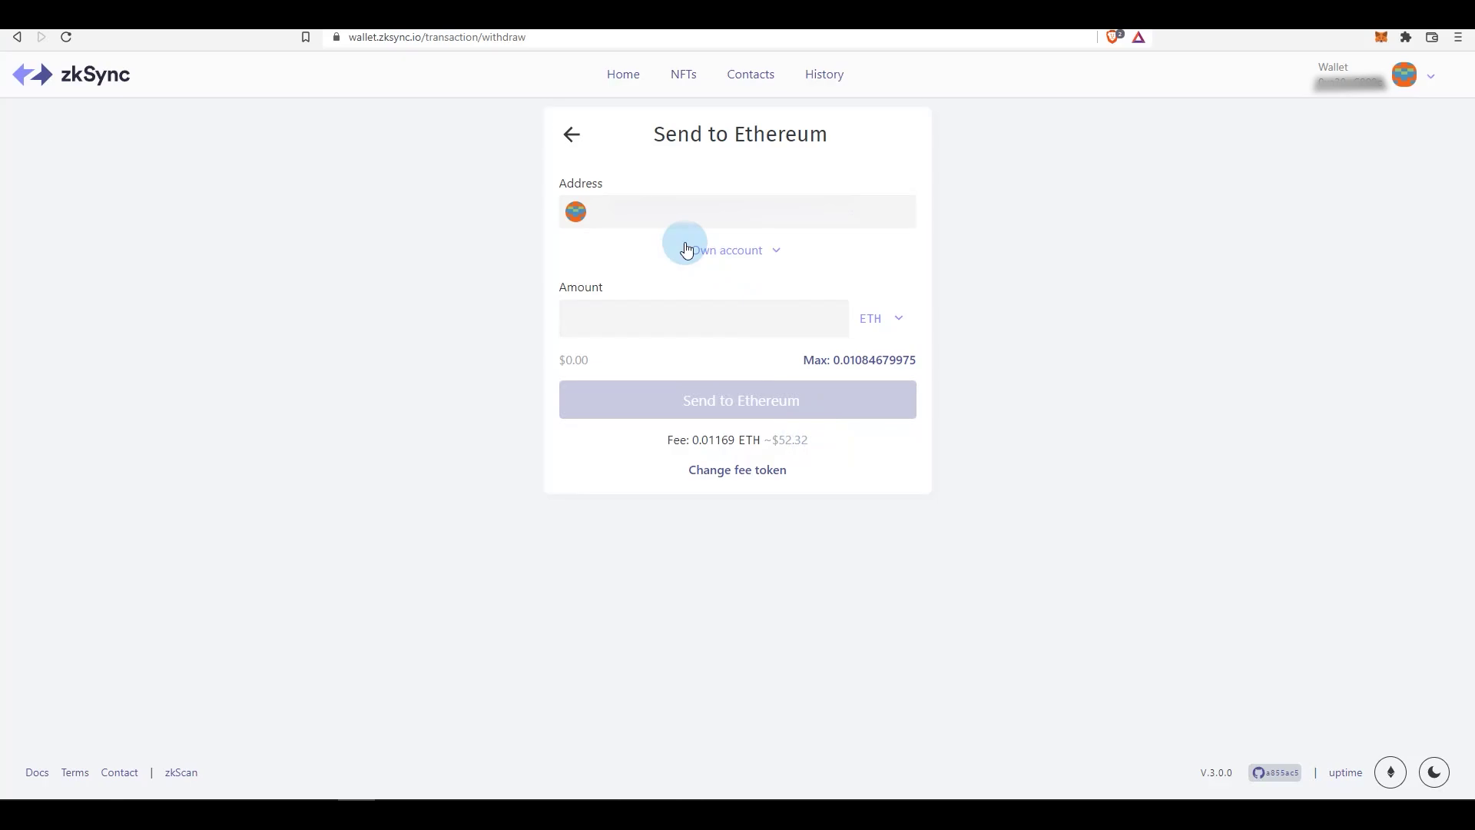
Go back and reopen the Send on zkSync form, focusing its amount field
click(571, 134)
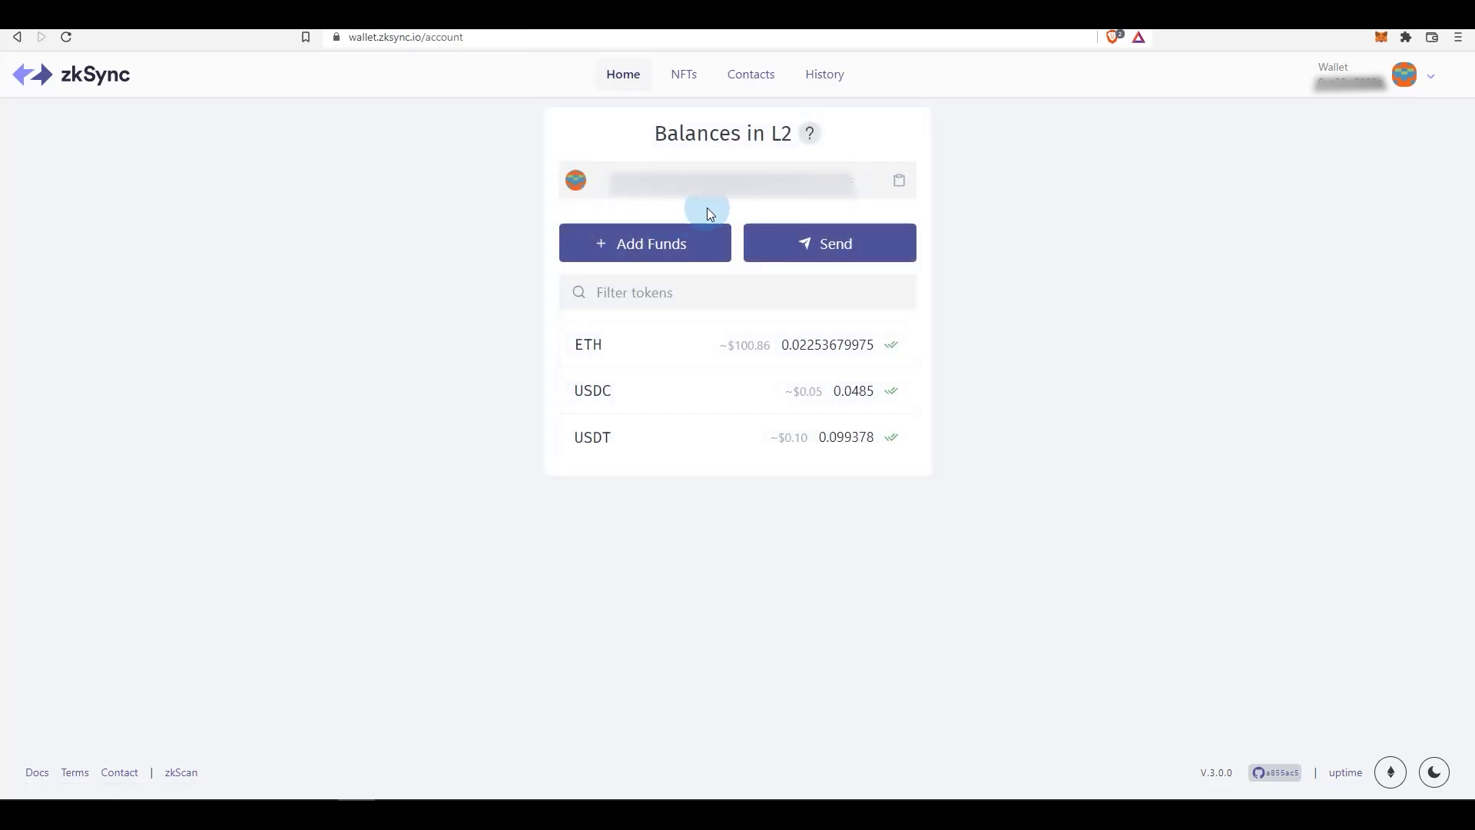
click(768, 243)
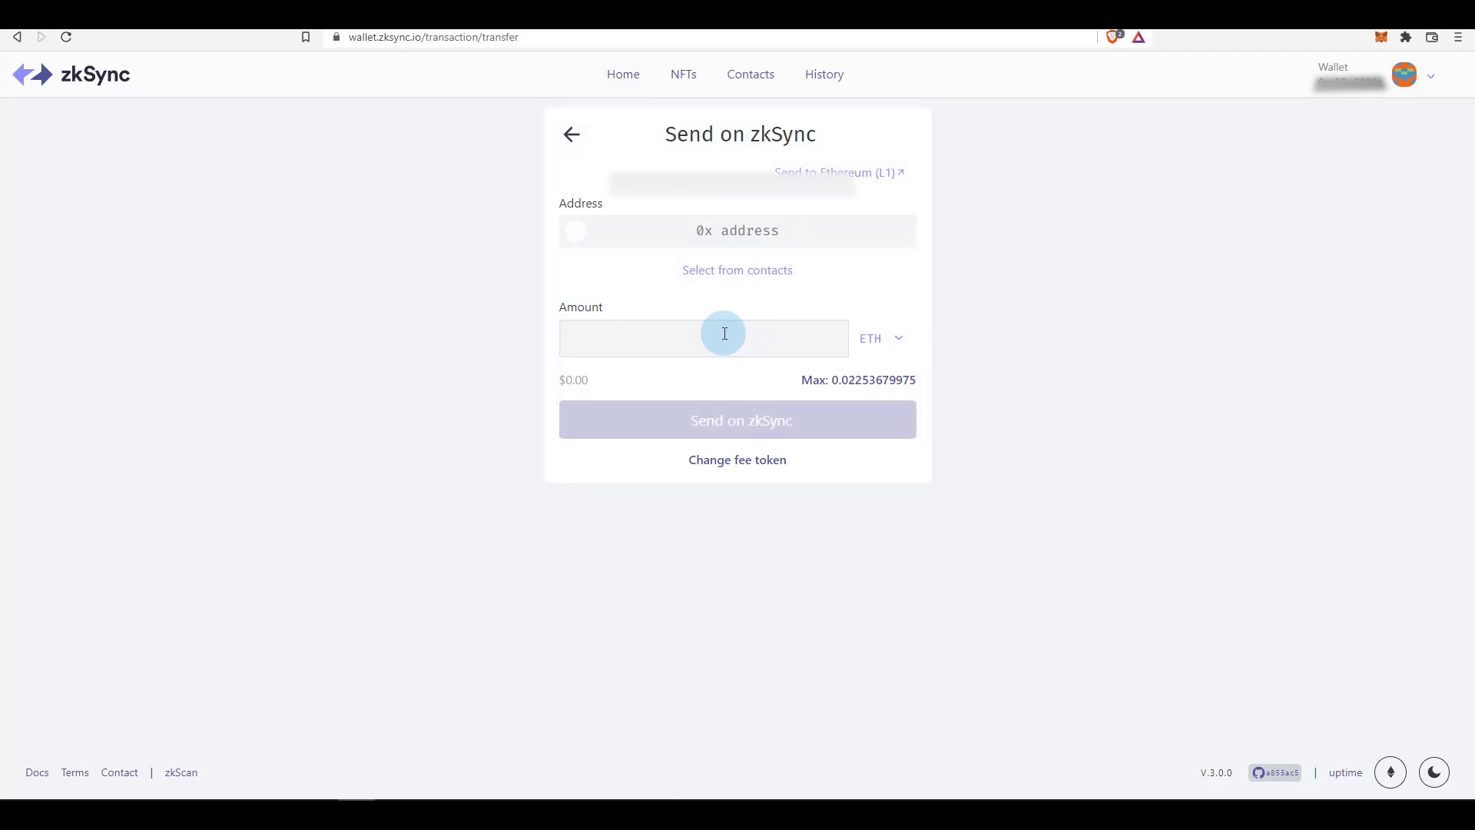
click(725, 333)
click(713, 427)
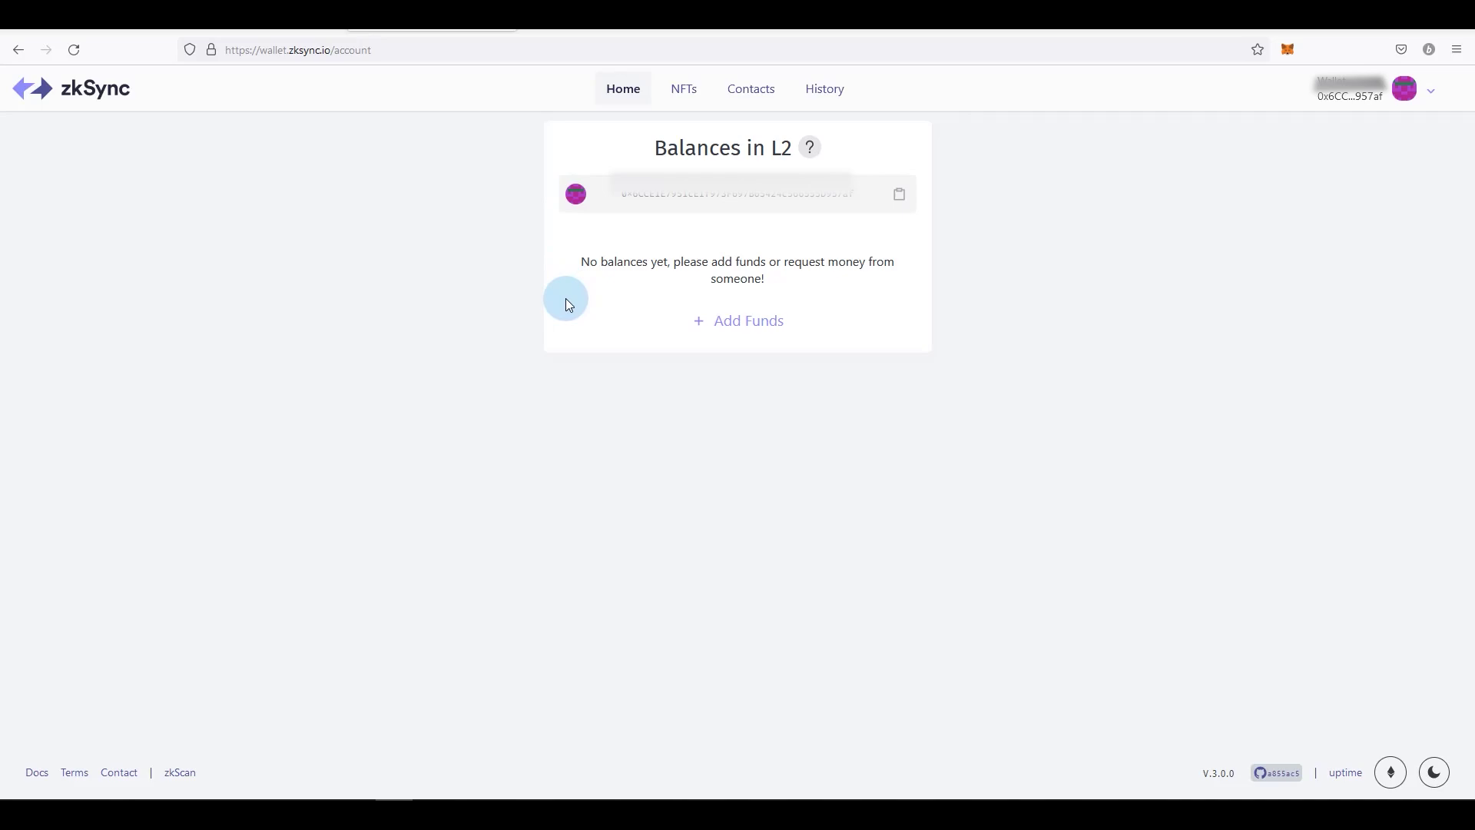
Copy the wallet address from the zkSync Wallet account page
click(579, 28)
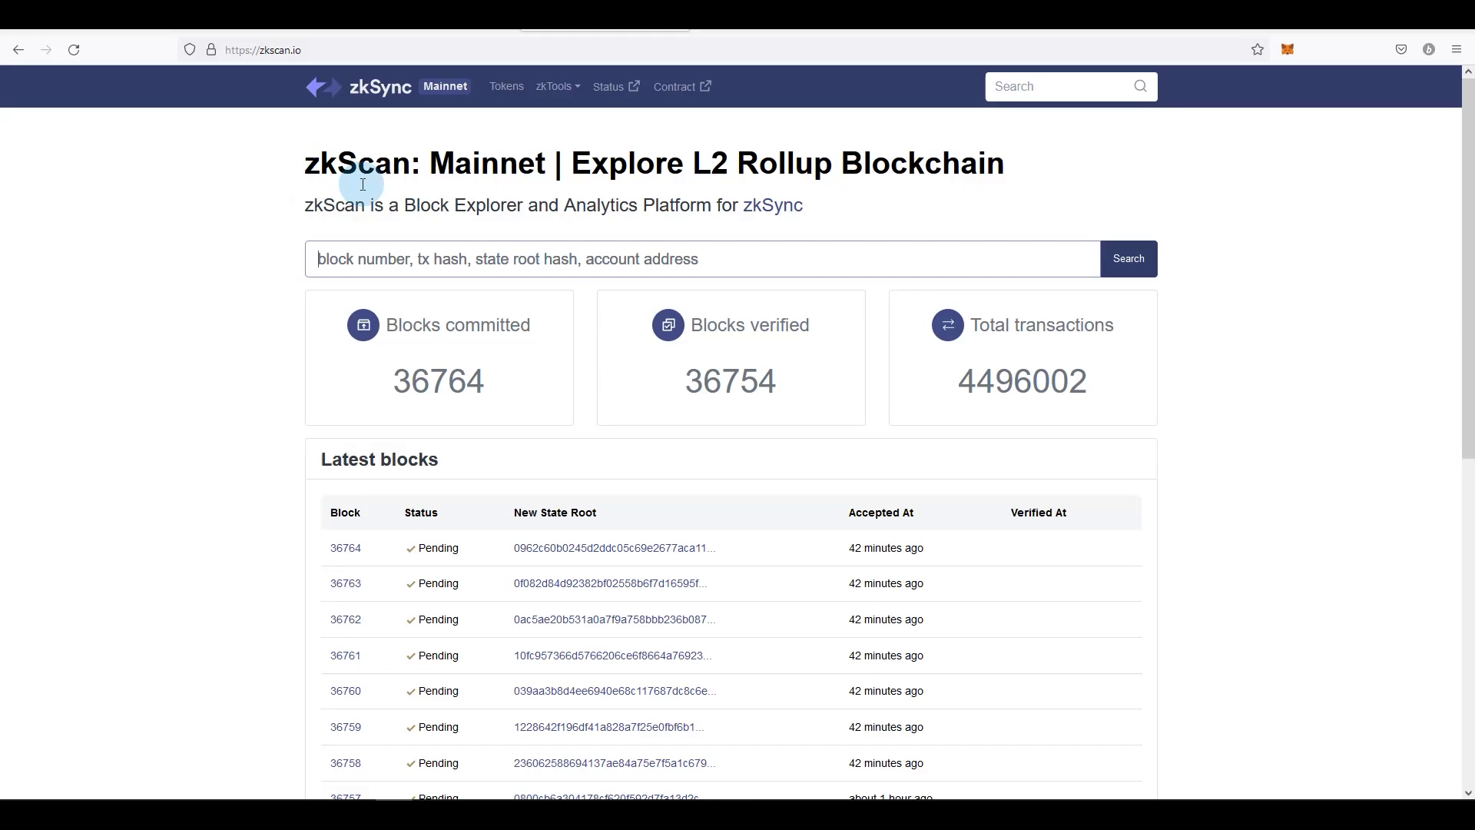
click(92, 23)
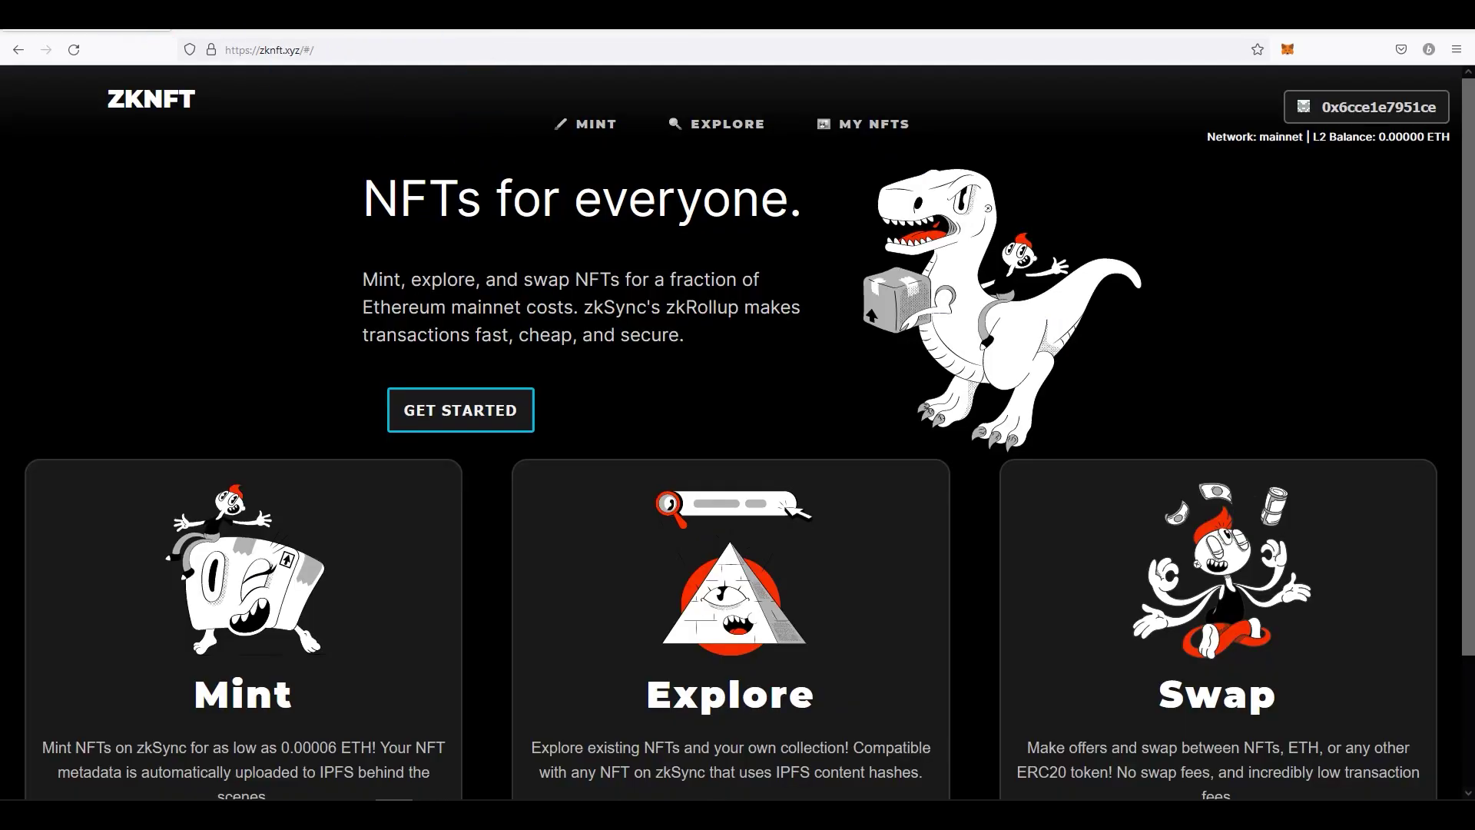
click(253, 19)
click(449, 30)
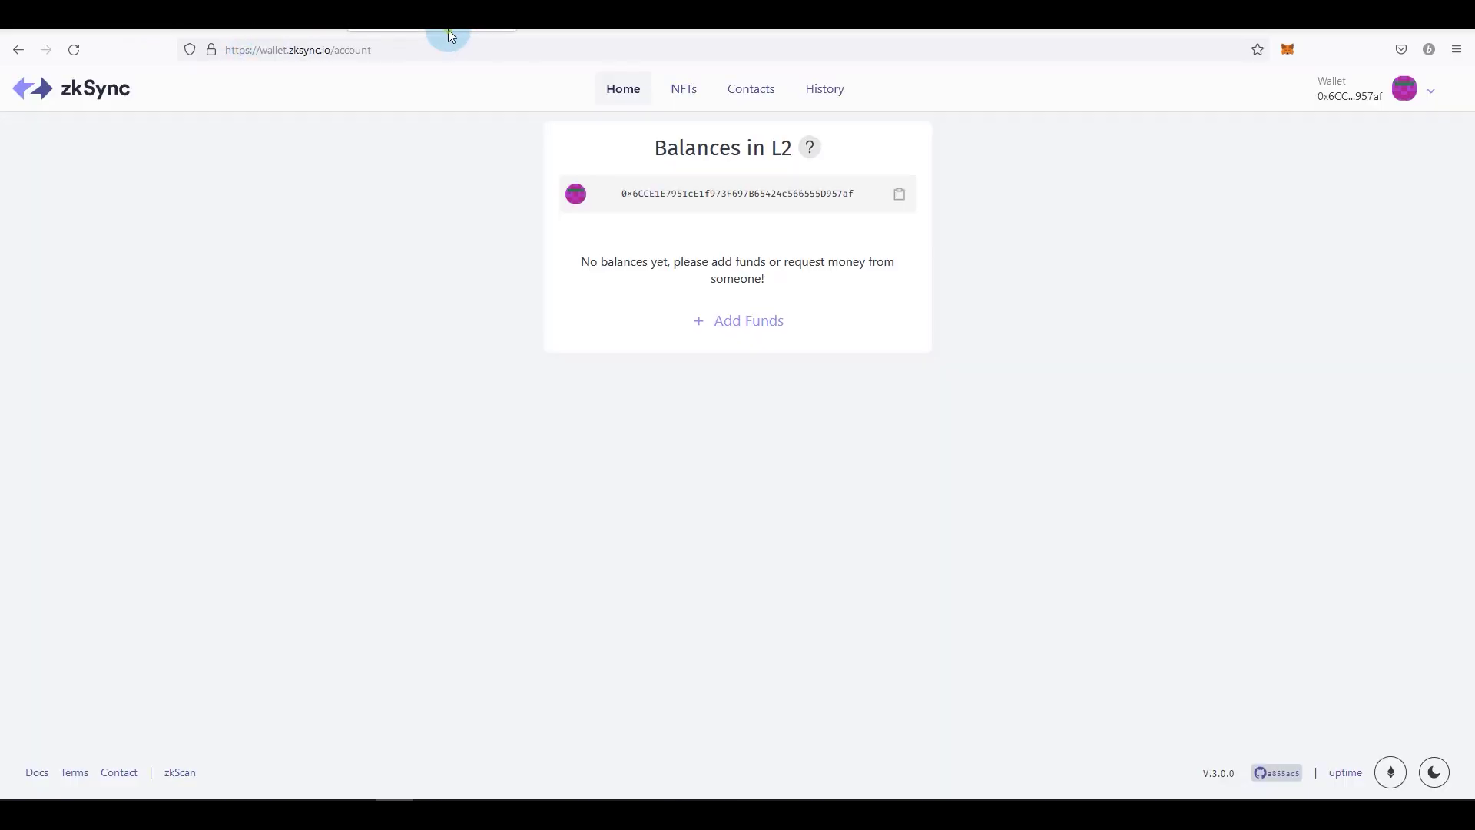
click(900, 195)
Search zkScan for the pasted address to open its Account info page
click(571, 29)
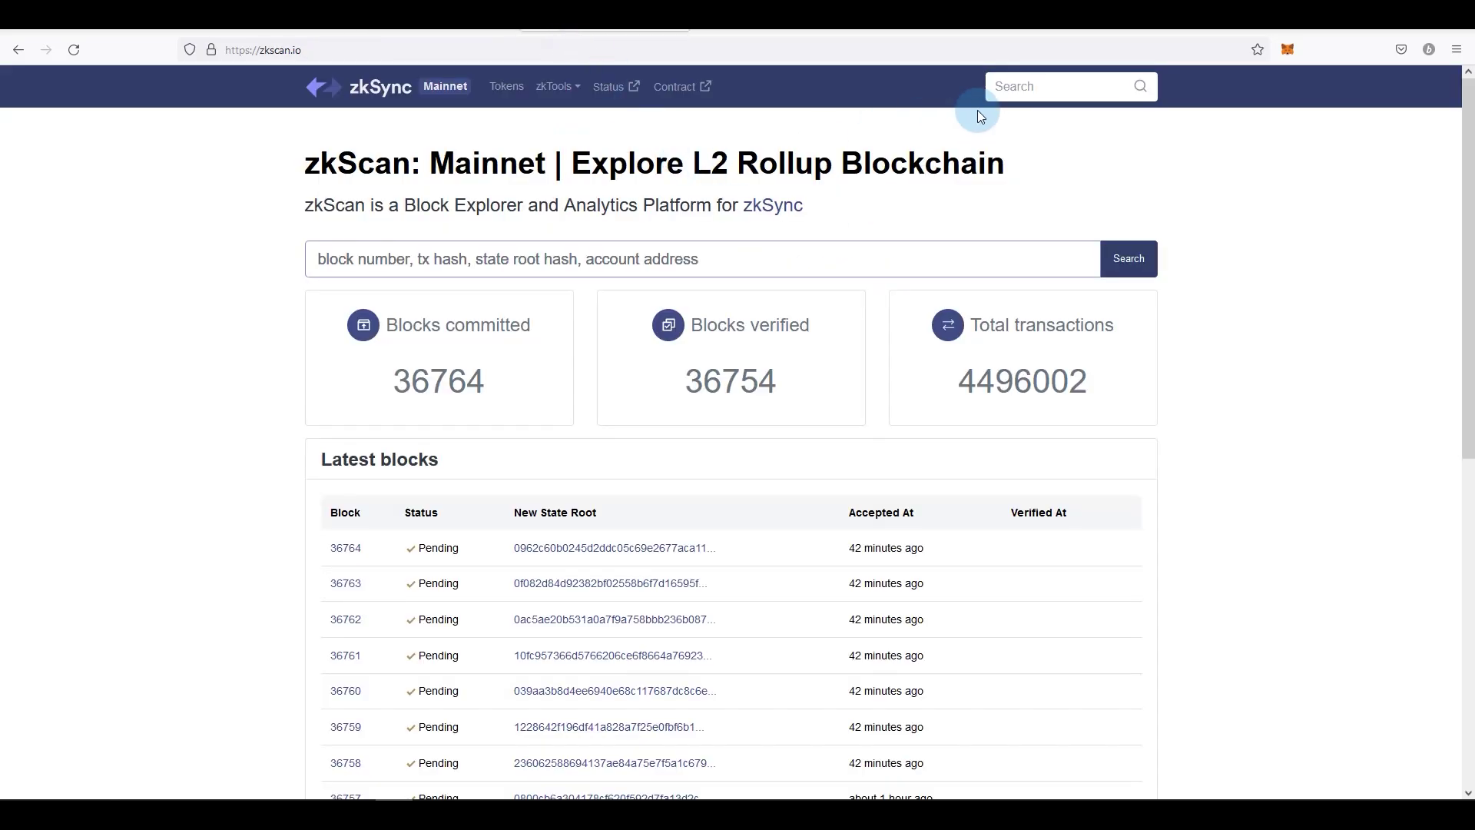
click(1025, 86)
key(ctrl+v)
click(1140, 86)
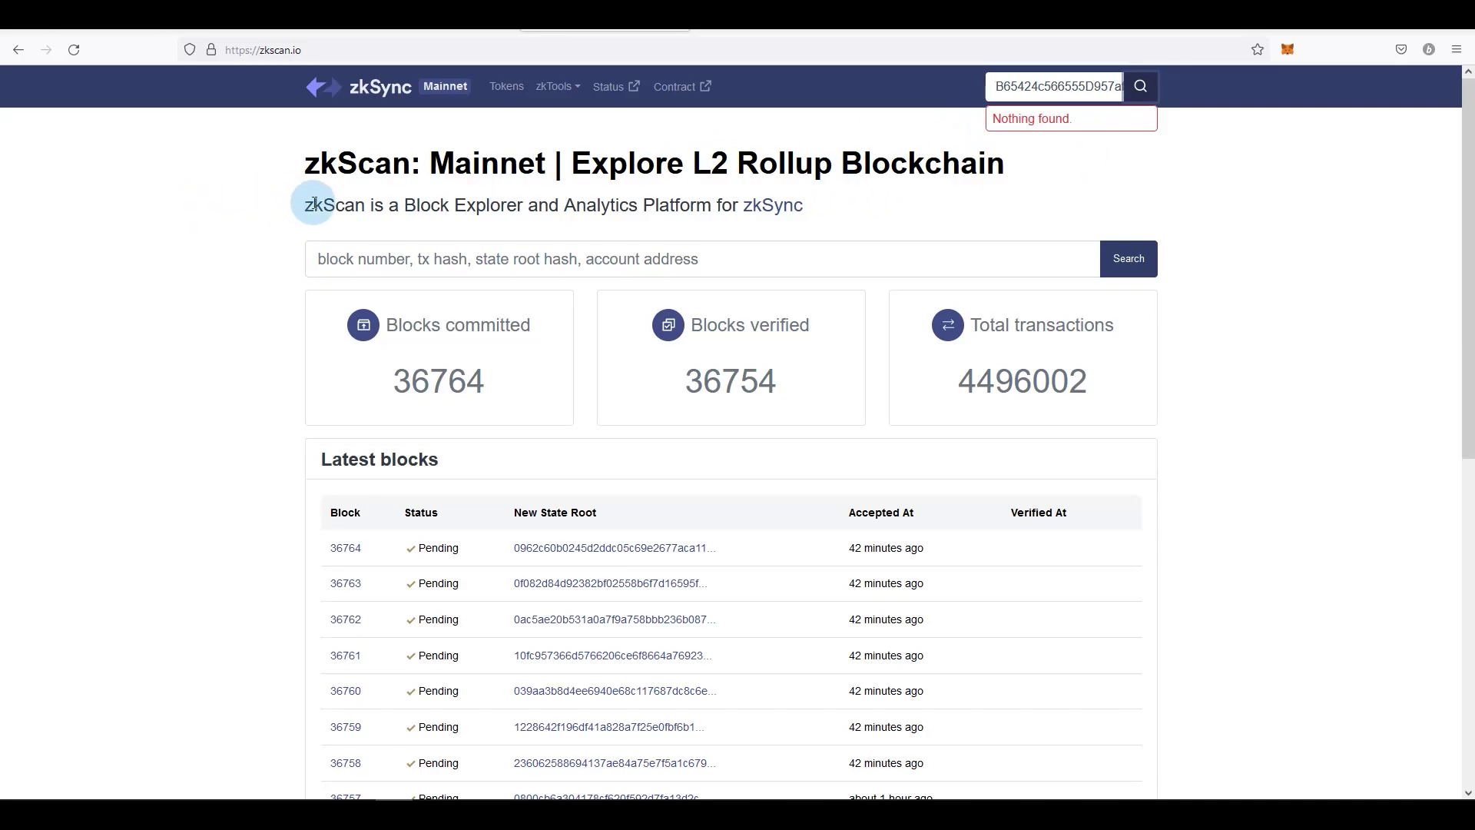
click(1094, 127)
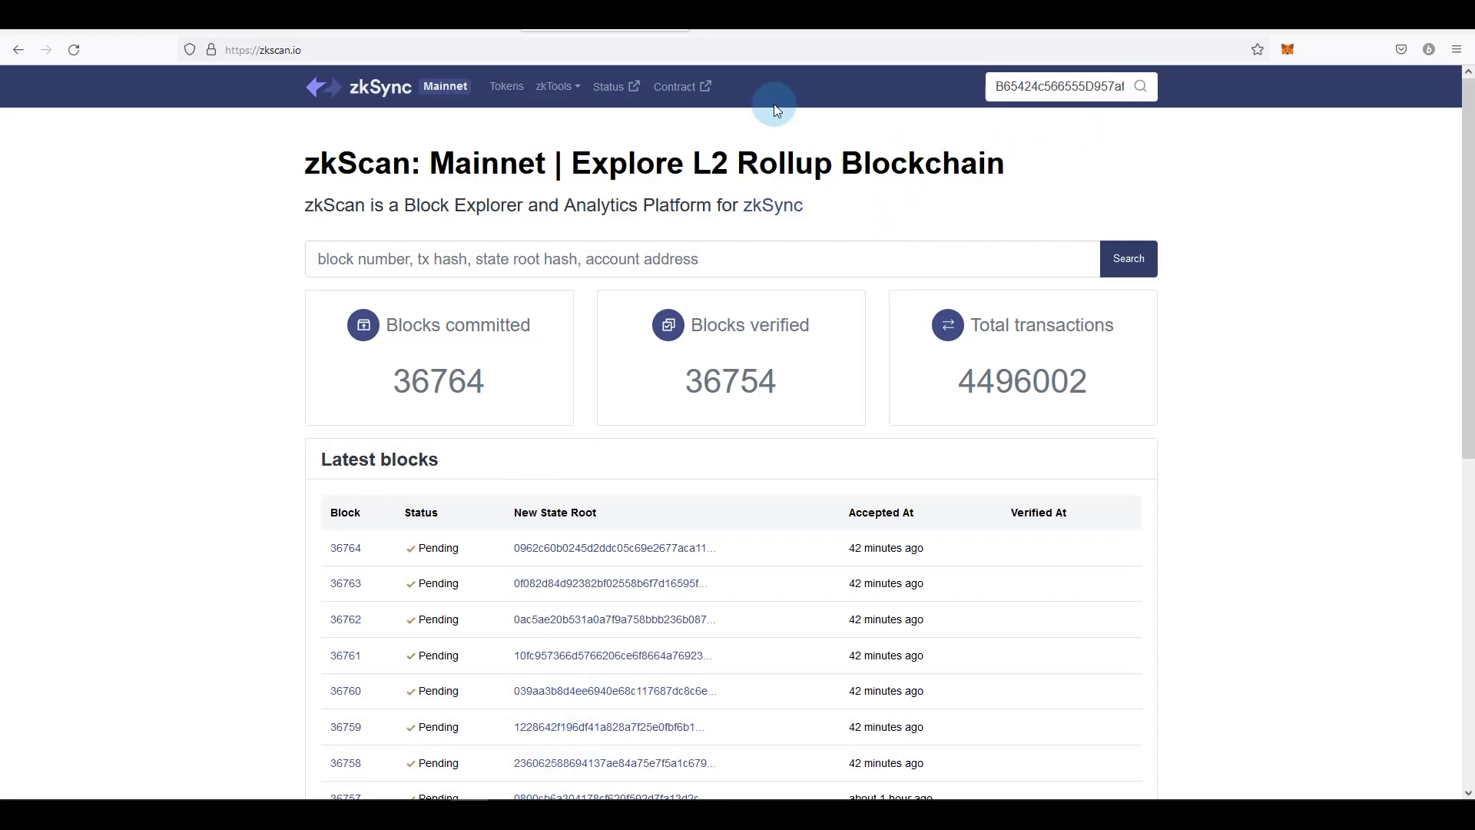
click(1141, 86)
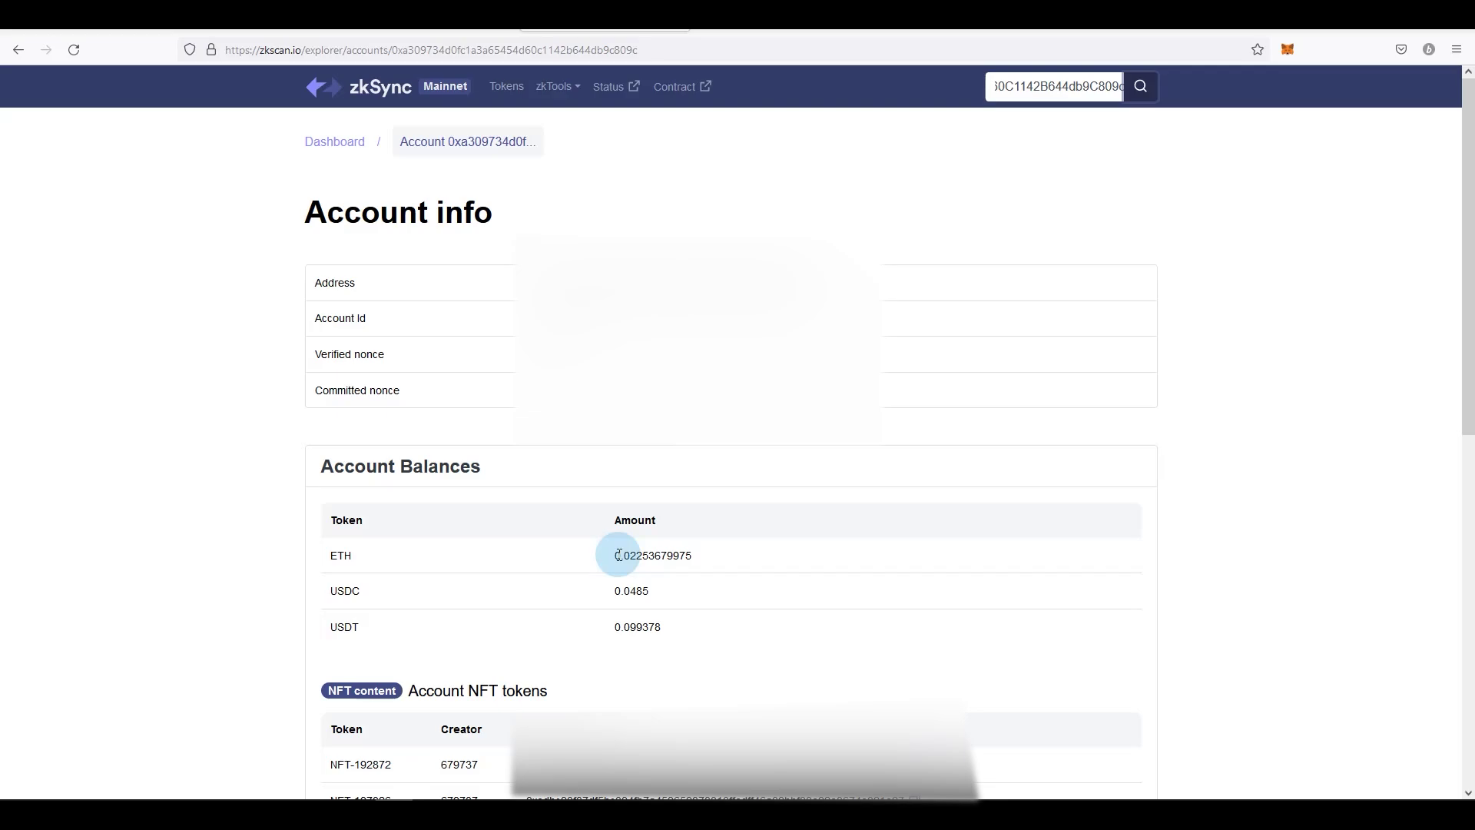
On the zkNFT mint form, enter 1lifeinvestm as the item name
click(56, 29)
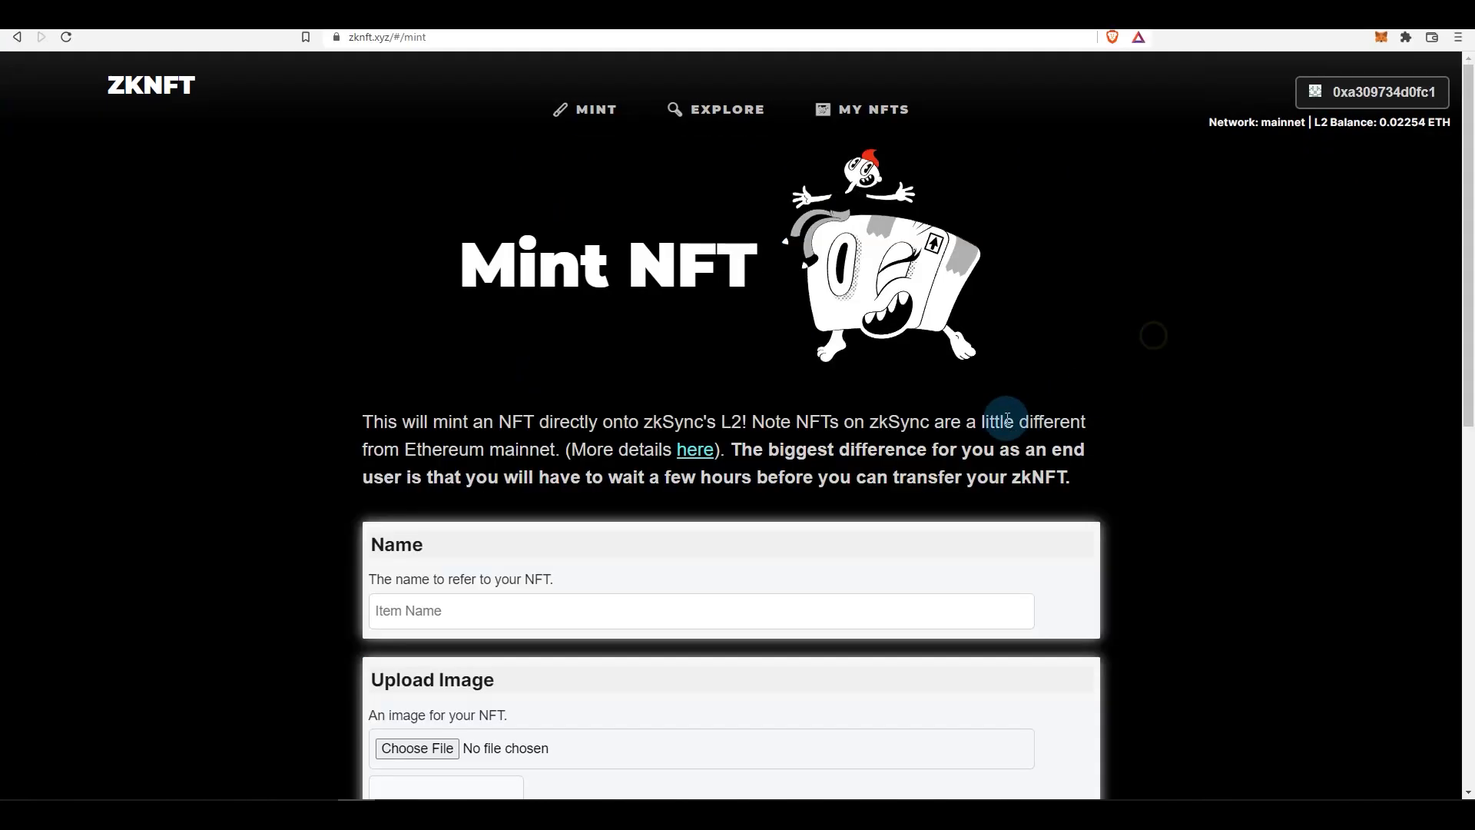
scroll(696, 470, down, 3)
click(498, 374)
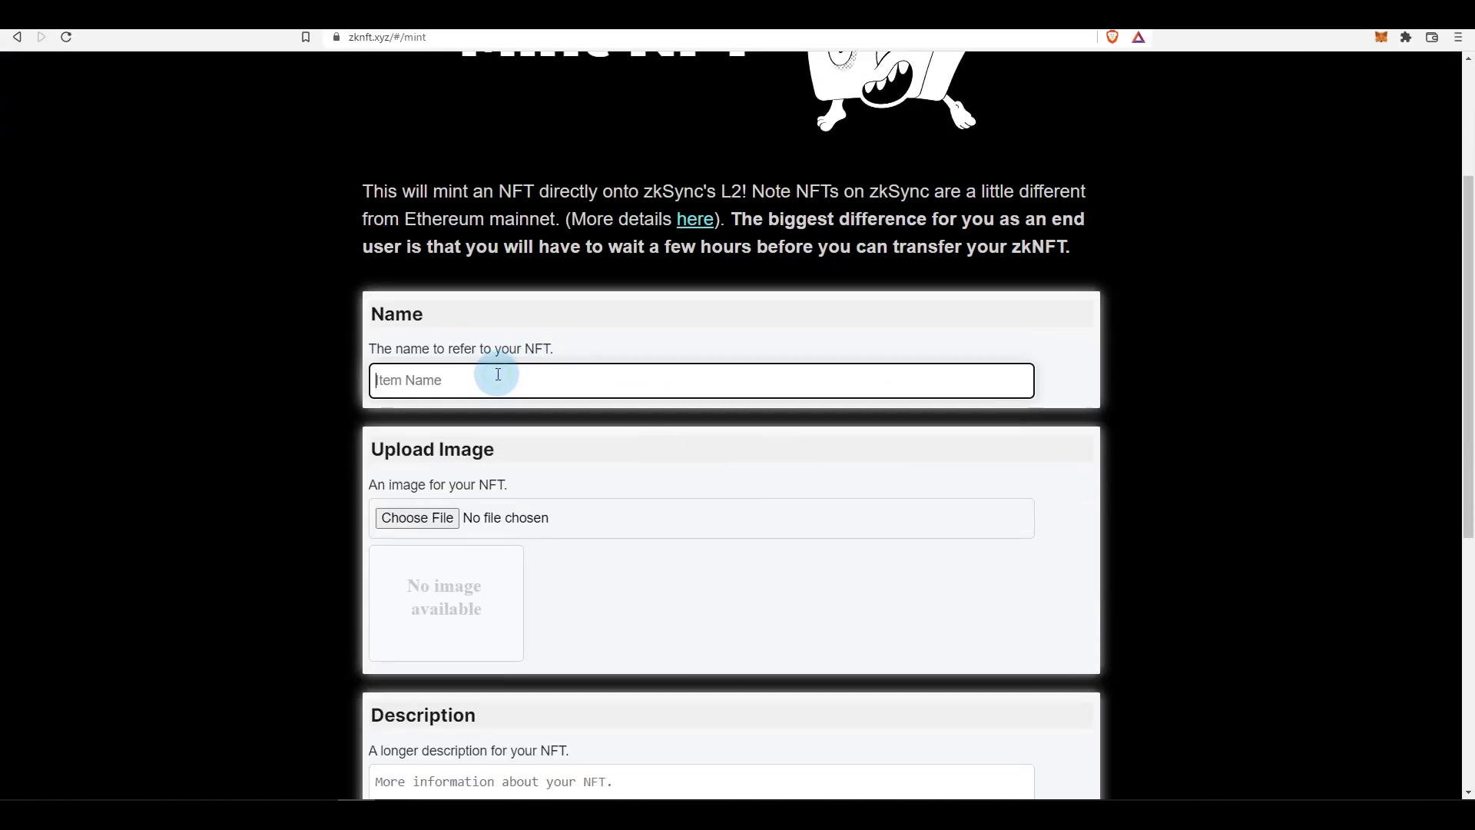
key(ctrl+v)
key(Tab)
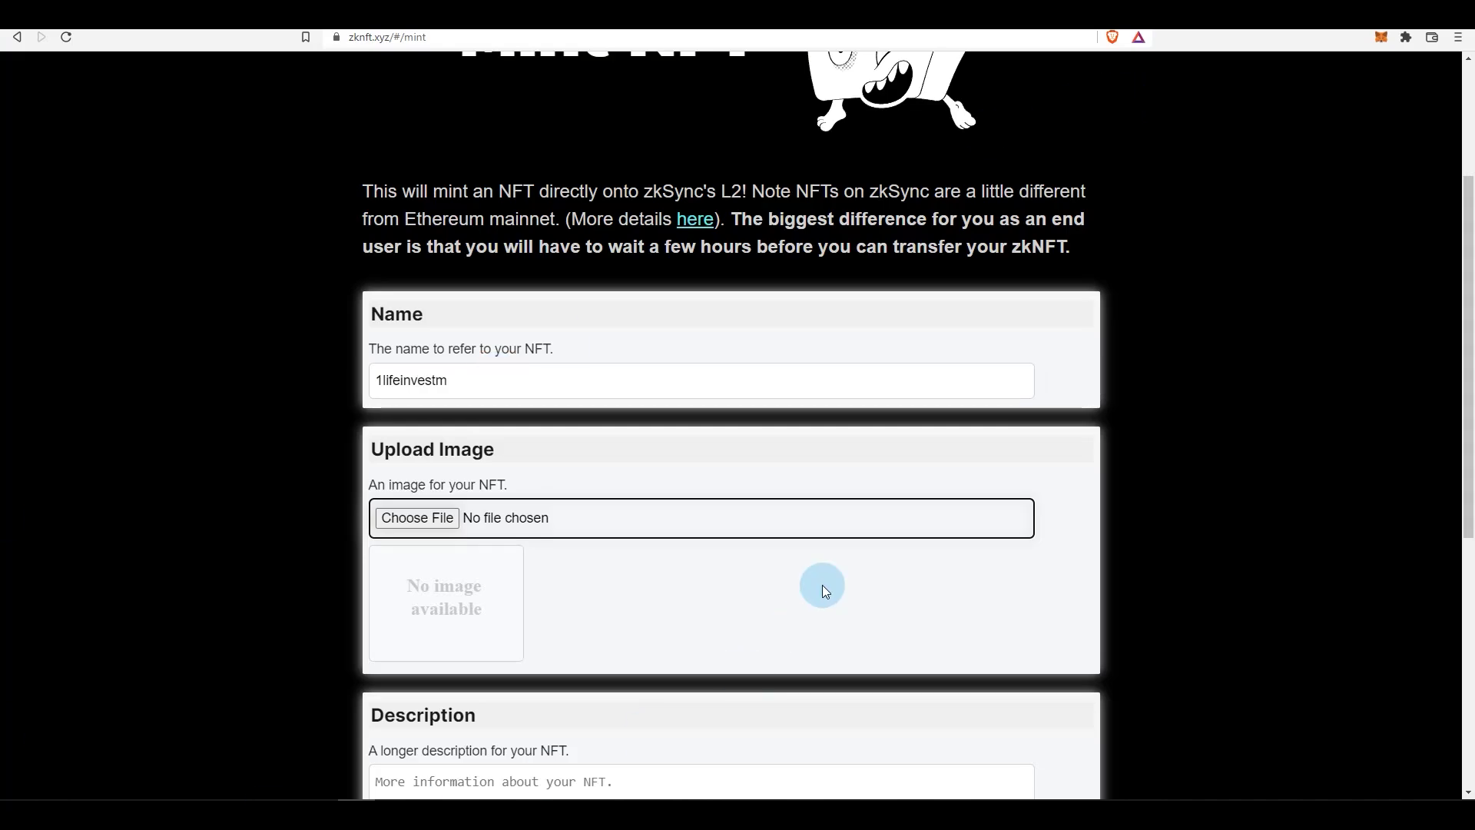
Upload the image how-to-get-zksync-airdrop.jpg and focus the Description box
click(453, 531)
scroll(554, 510, down, 2)
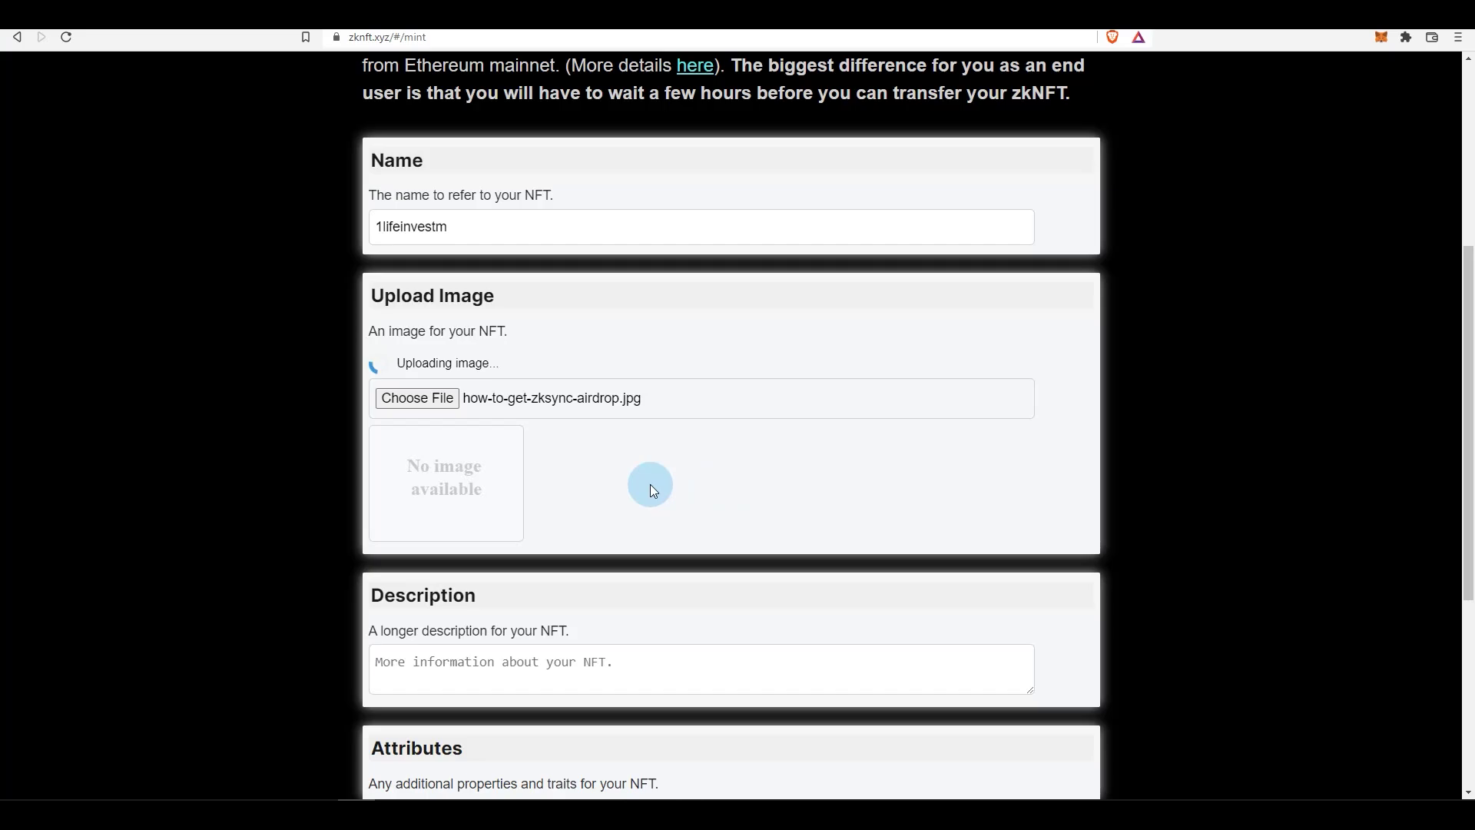
scroll(545, 401, down, 3)
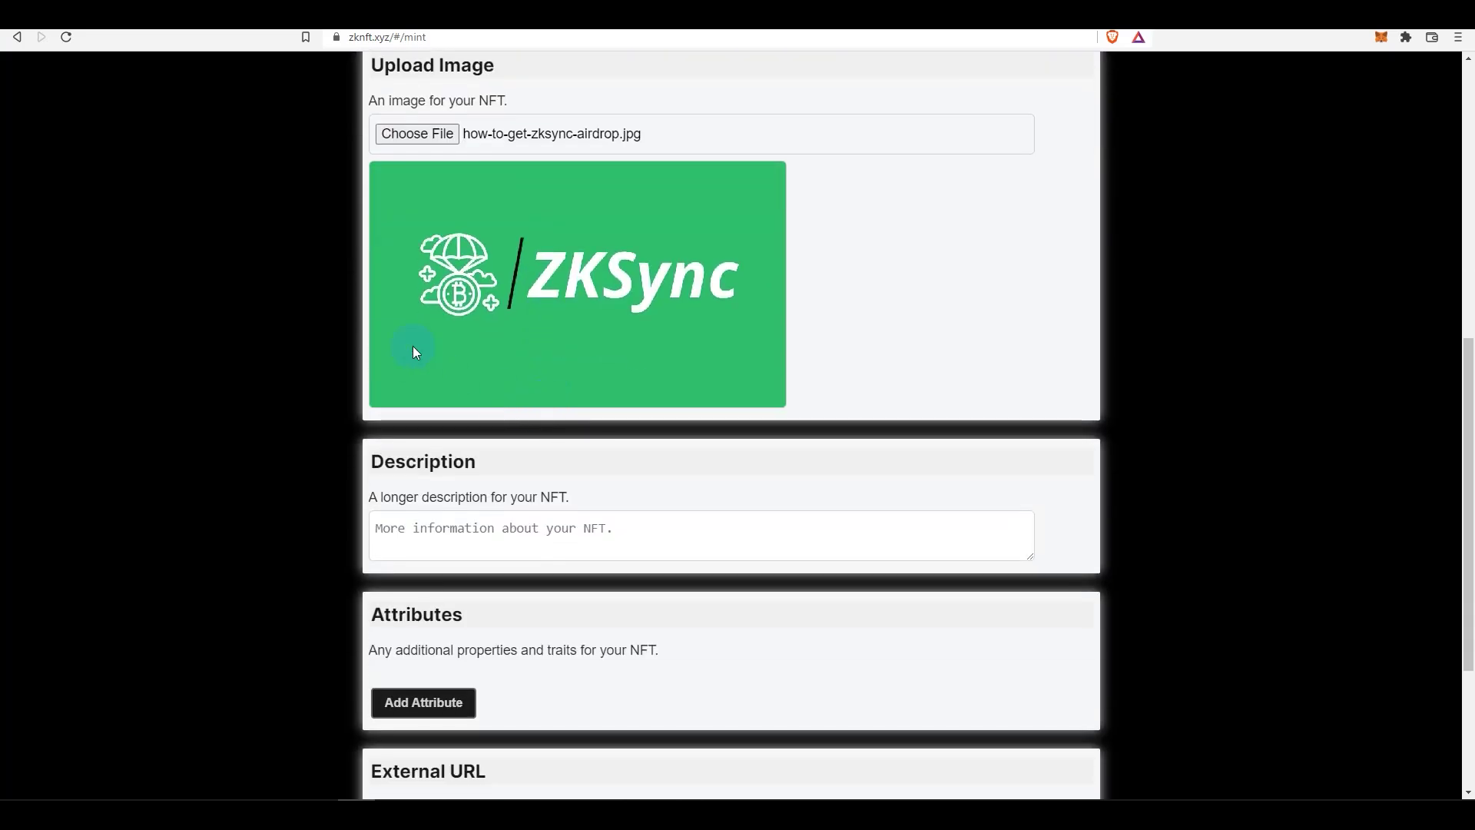
scroll(461, 214, up, 1)
scroll(448, 278, down, 4)
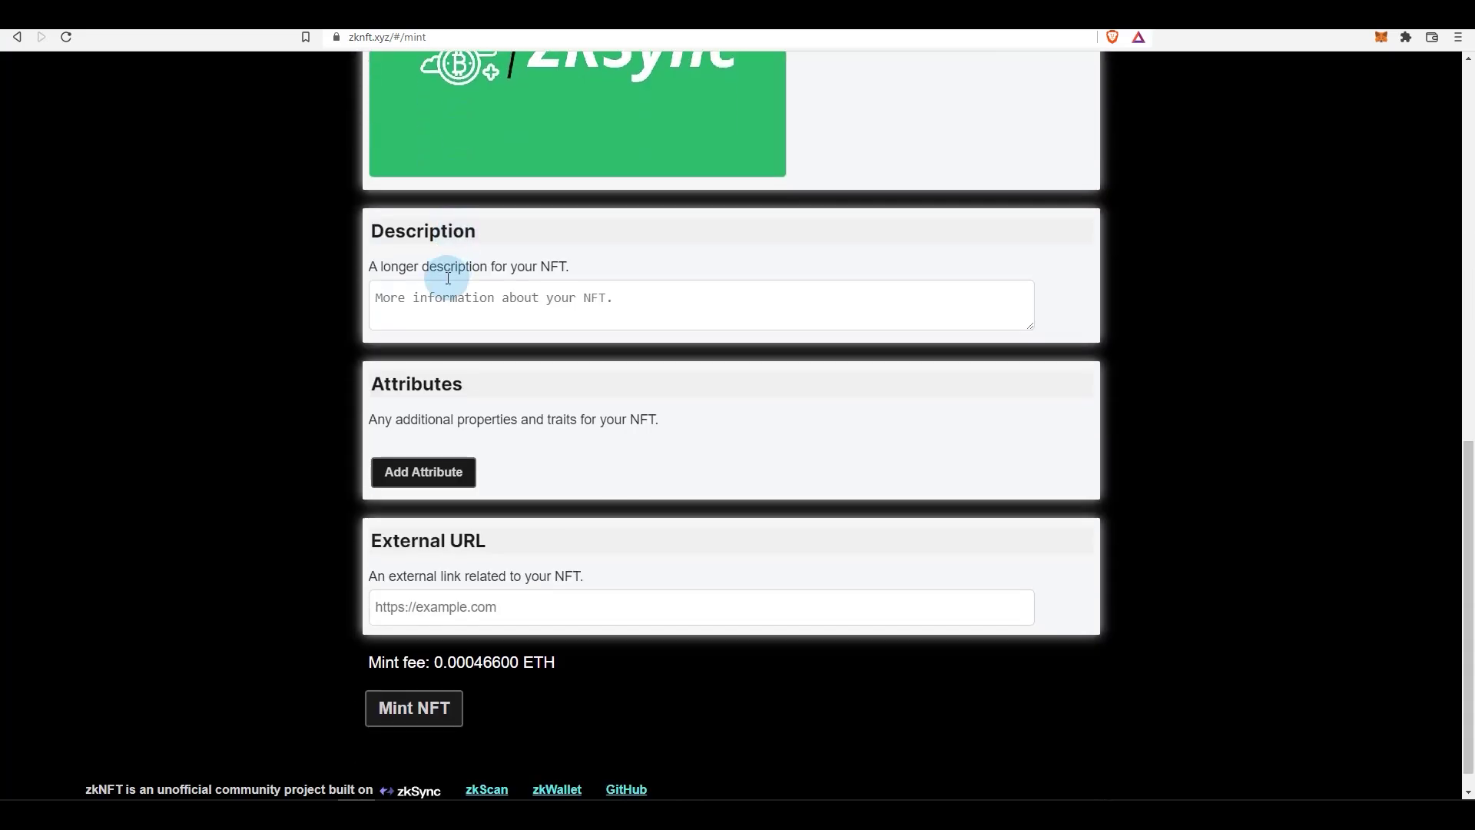
click(461, 278)
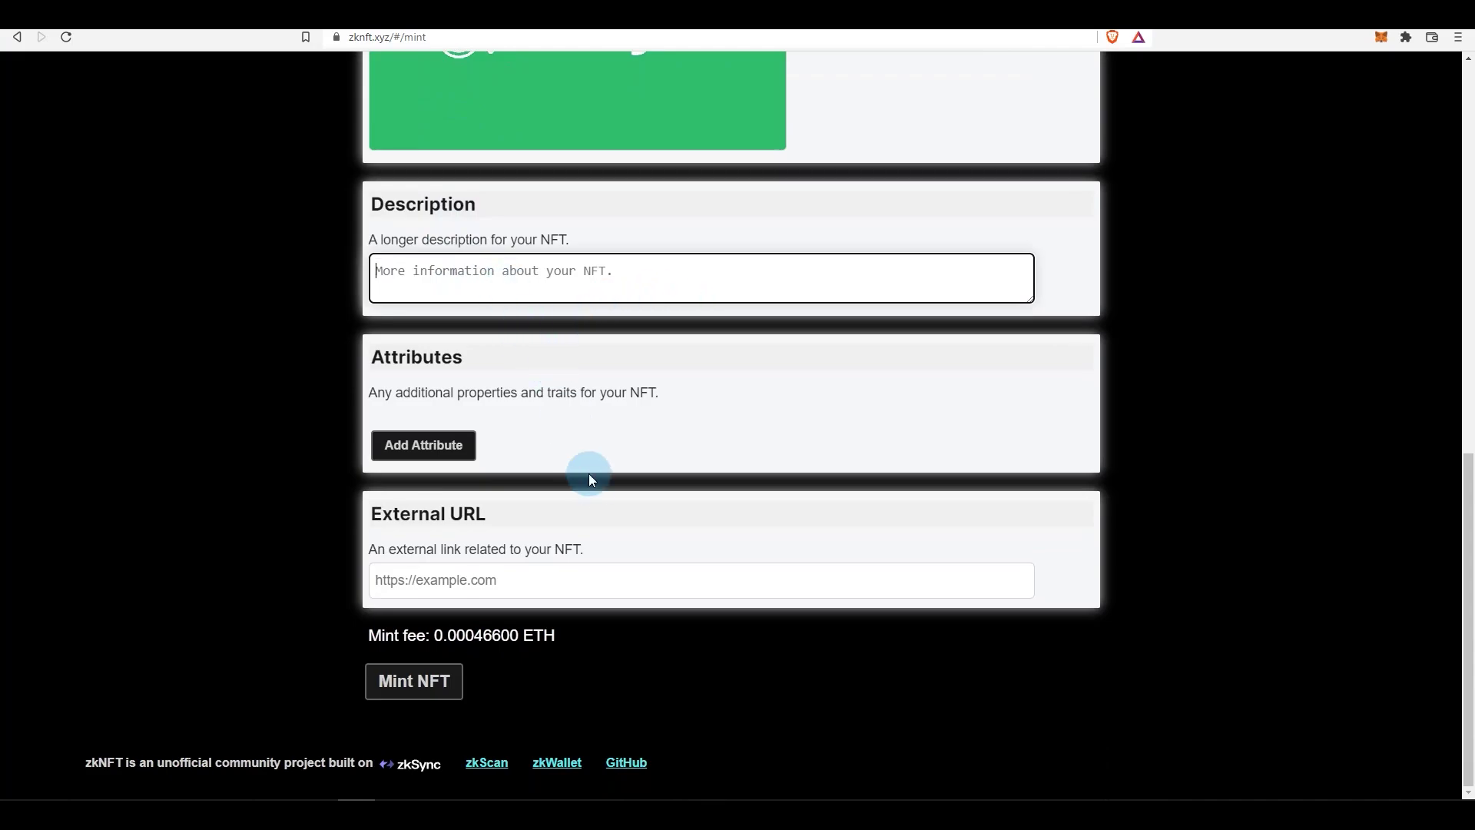
Submit the mint with Mint NFT and approve the MetaMask signature request
click(402, 696)
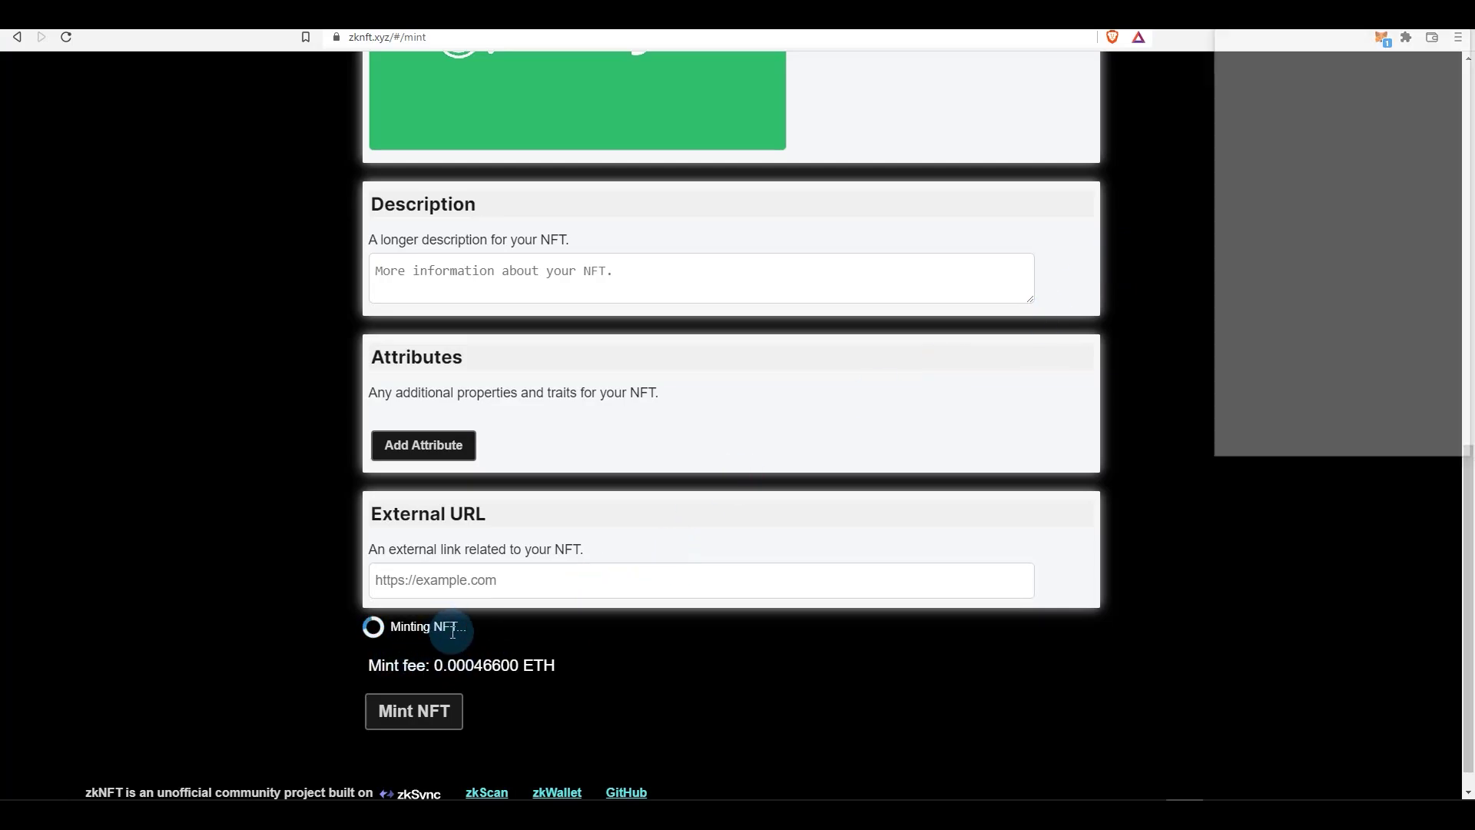
click(1406, 430)
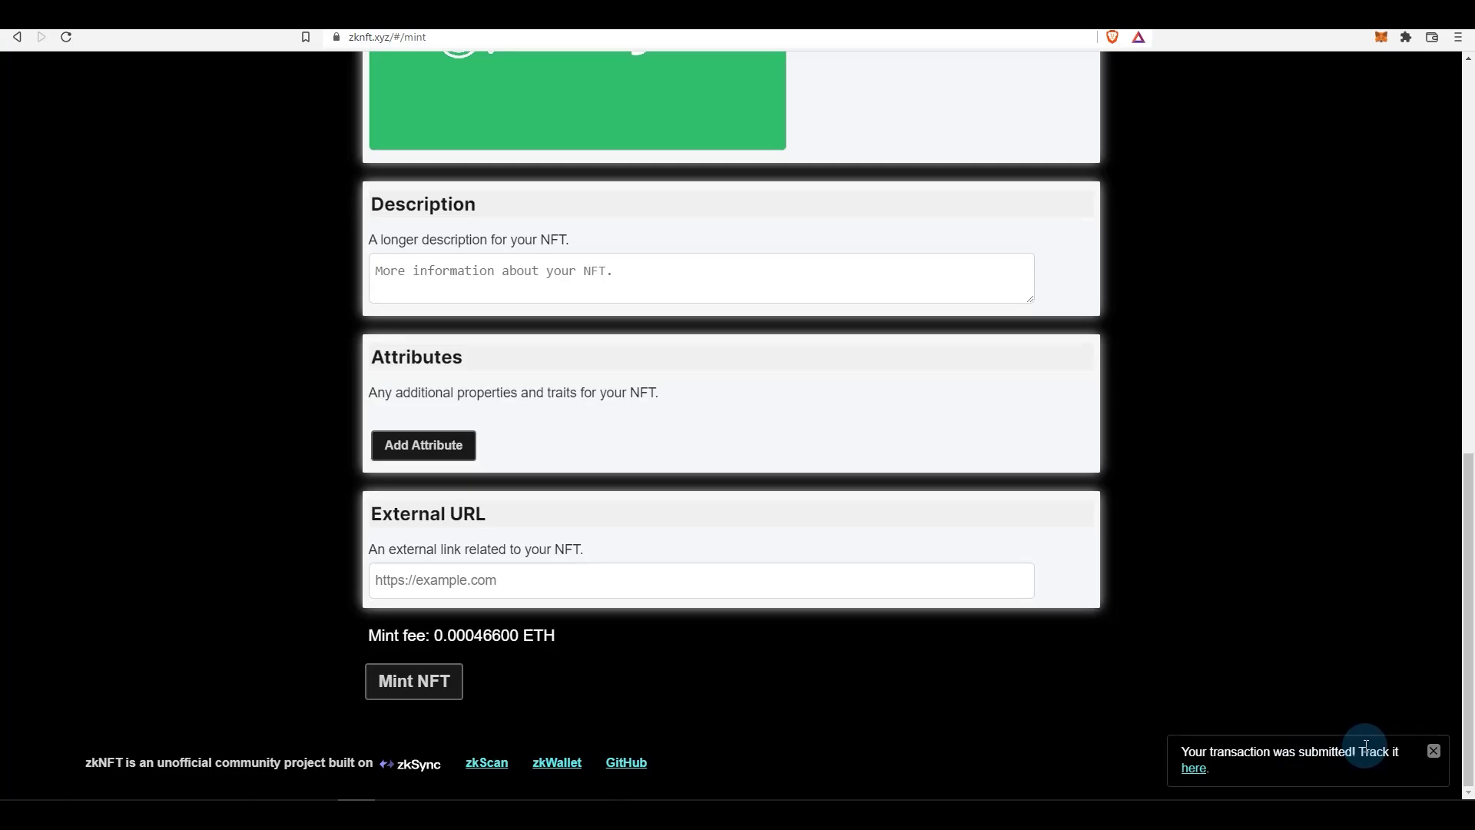
View the Initiated MintNFT transaction (0.000466 ETH fee) on zkScan, then go to zksync.io
click(1195, 770)
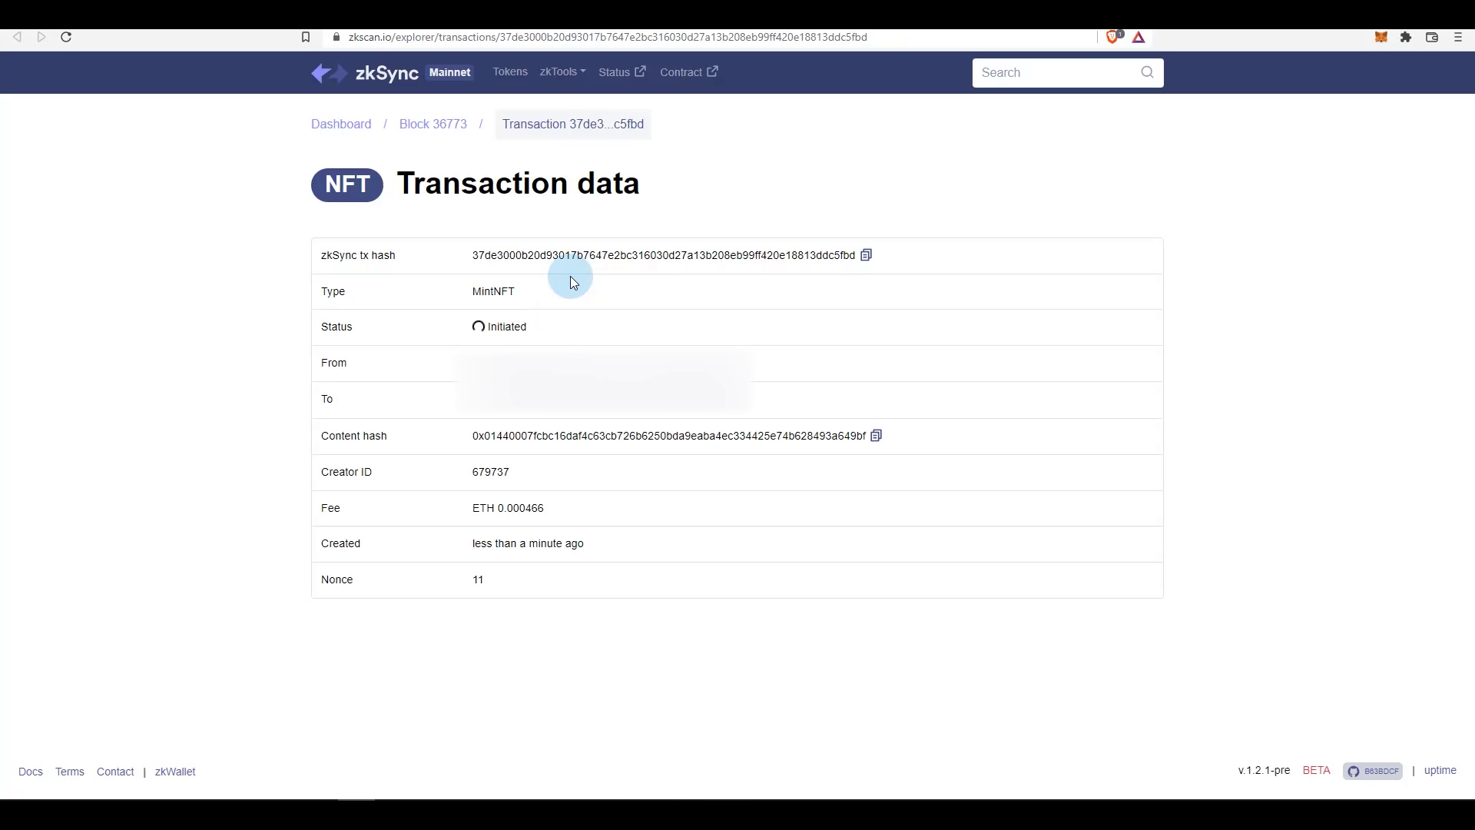
key(ctrl+Tab)
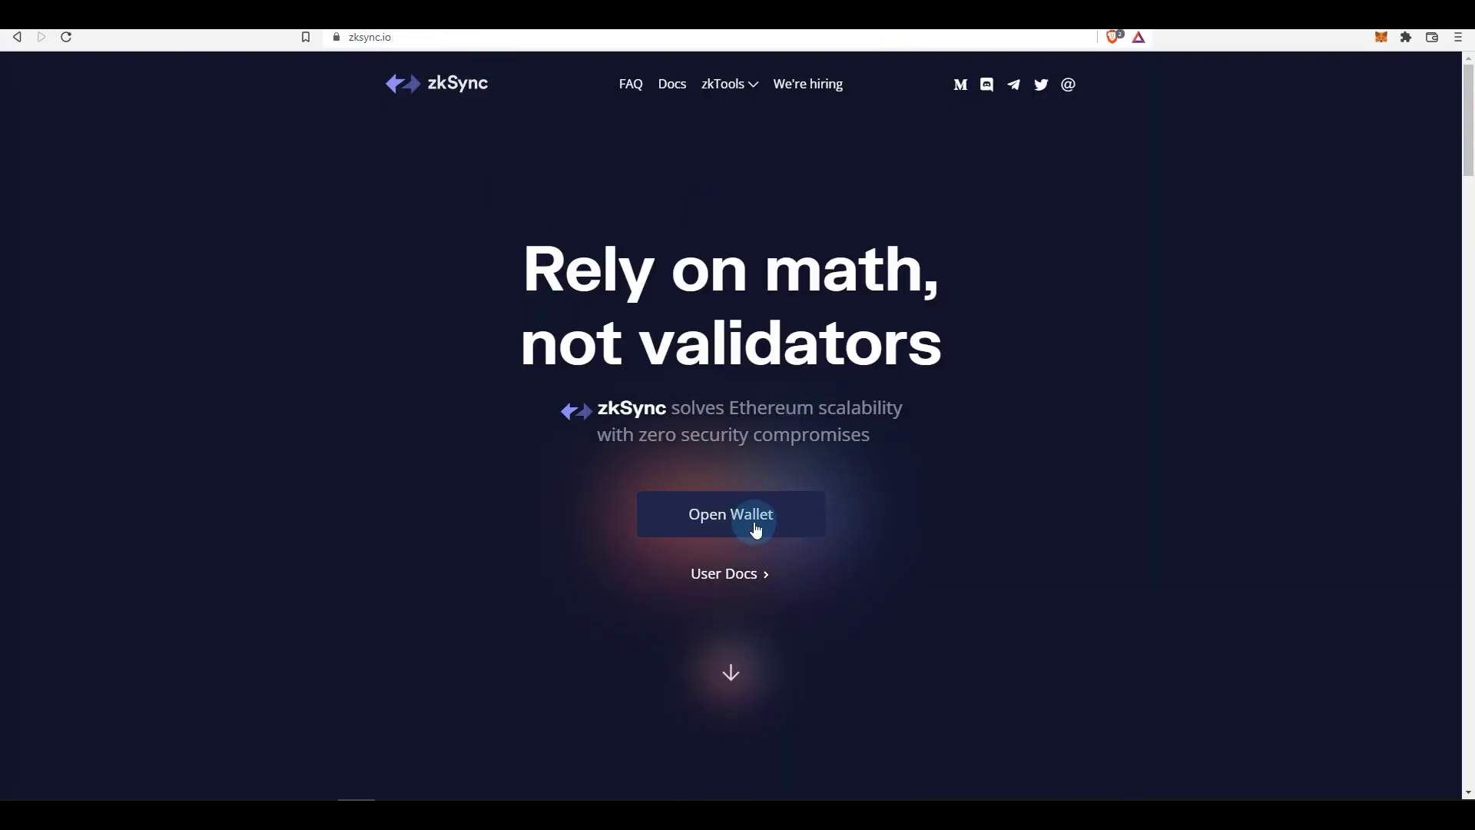
Connect MetaMask in zkSync Wallet and list NFTs NFT-192872, NFT-197026 and NFT-199472
click(724, 515)
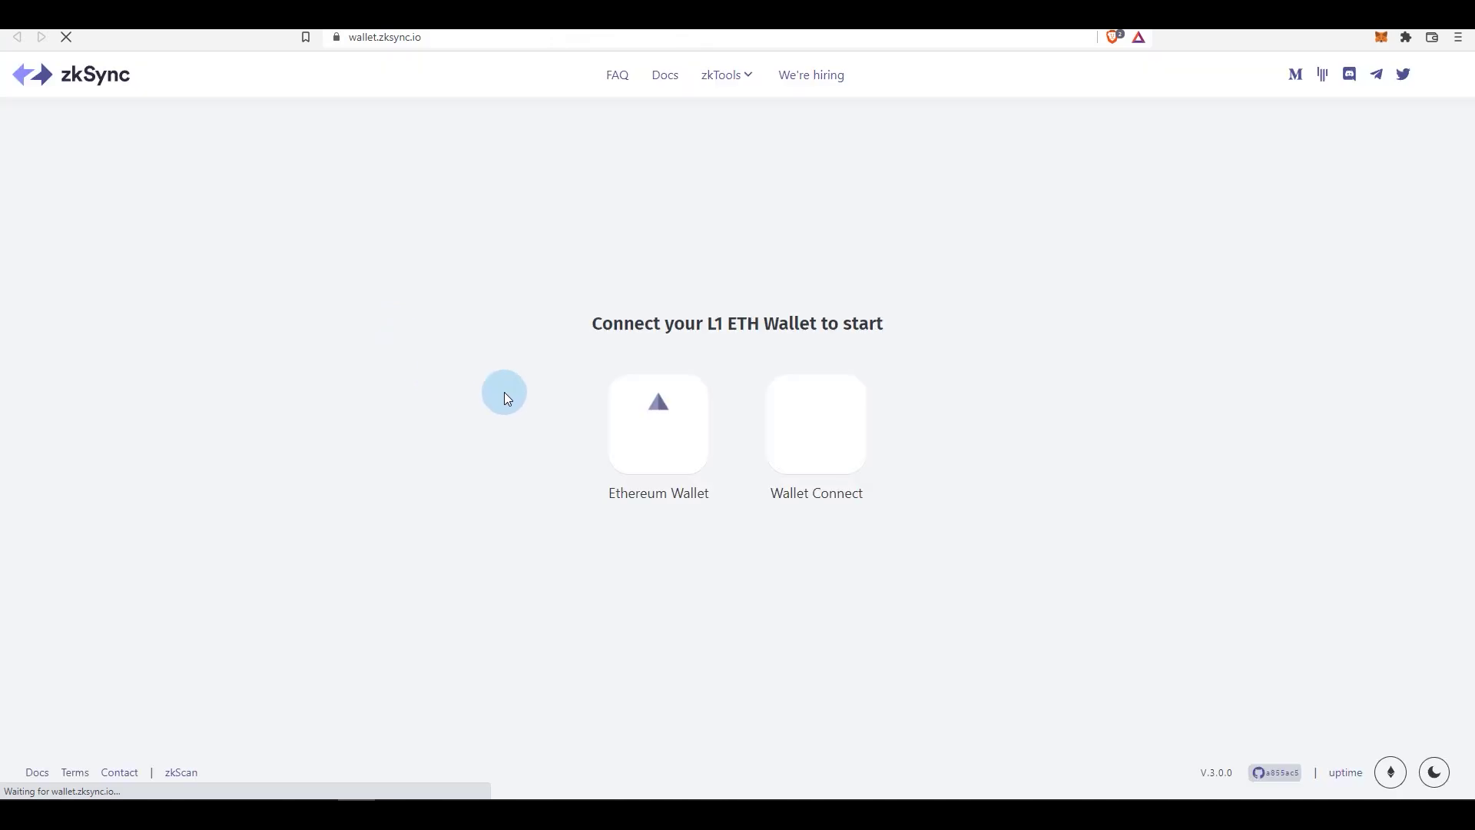
click(665, 434)
click(596, 388)
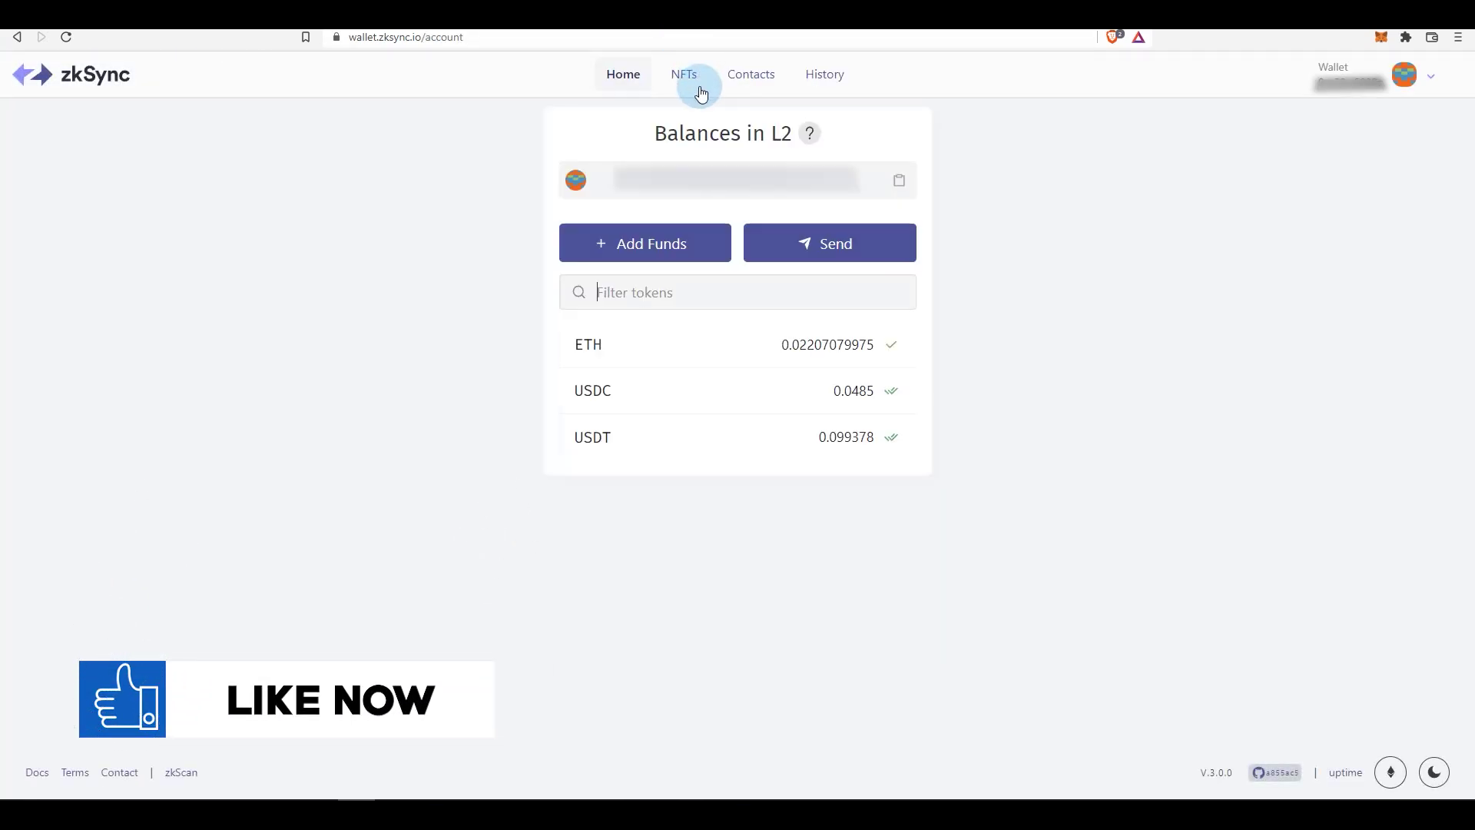
click(695, 88)
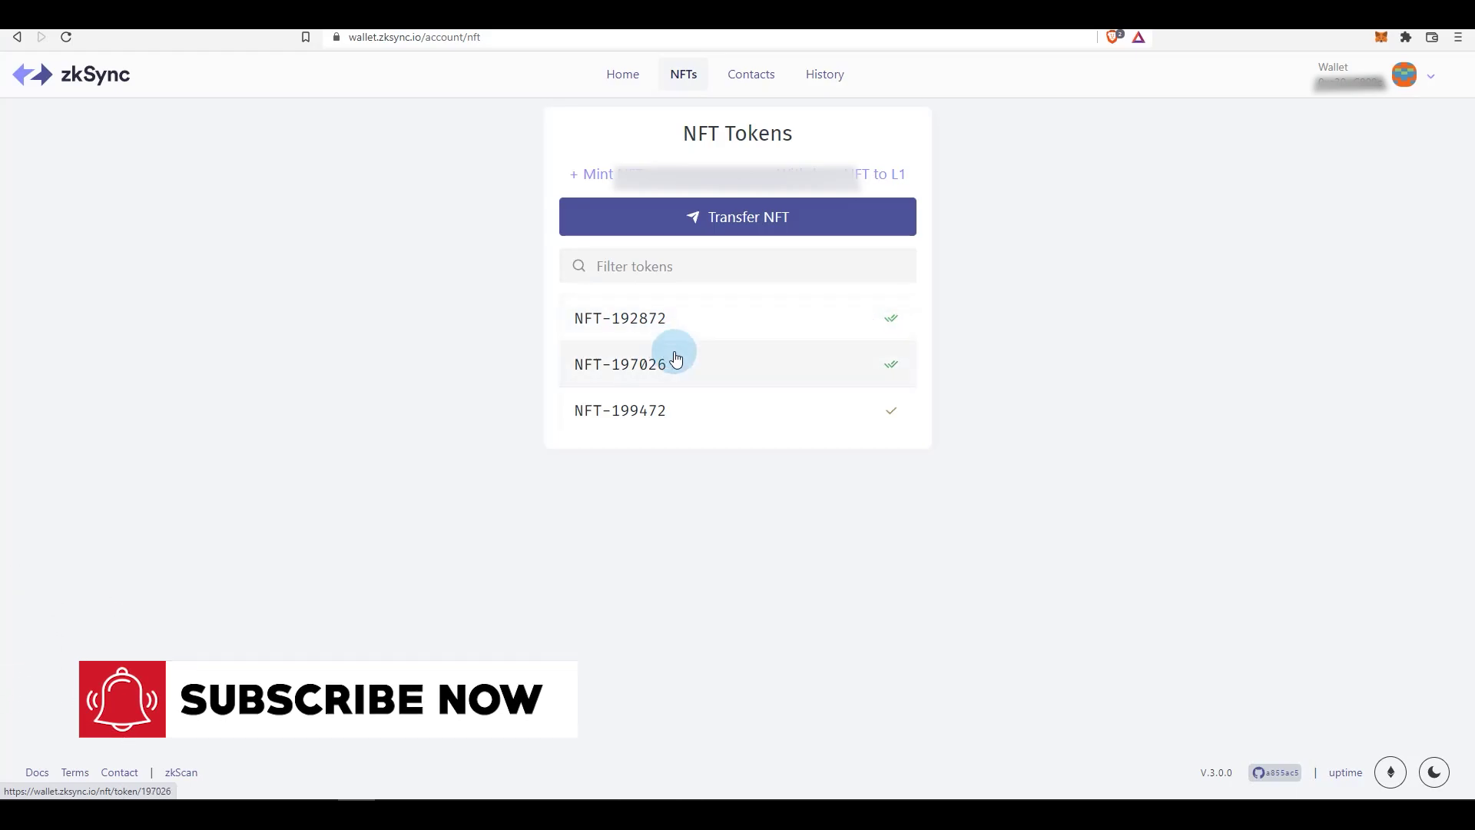
mouse_move(894, 420)
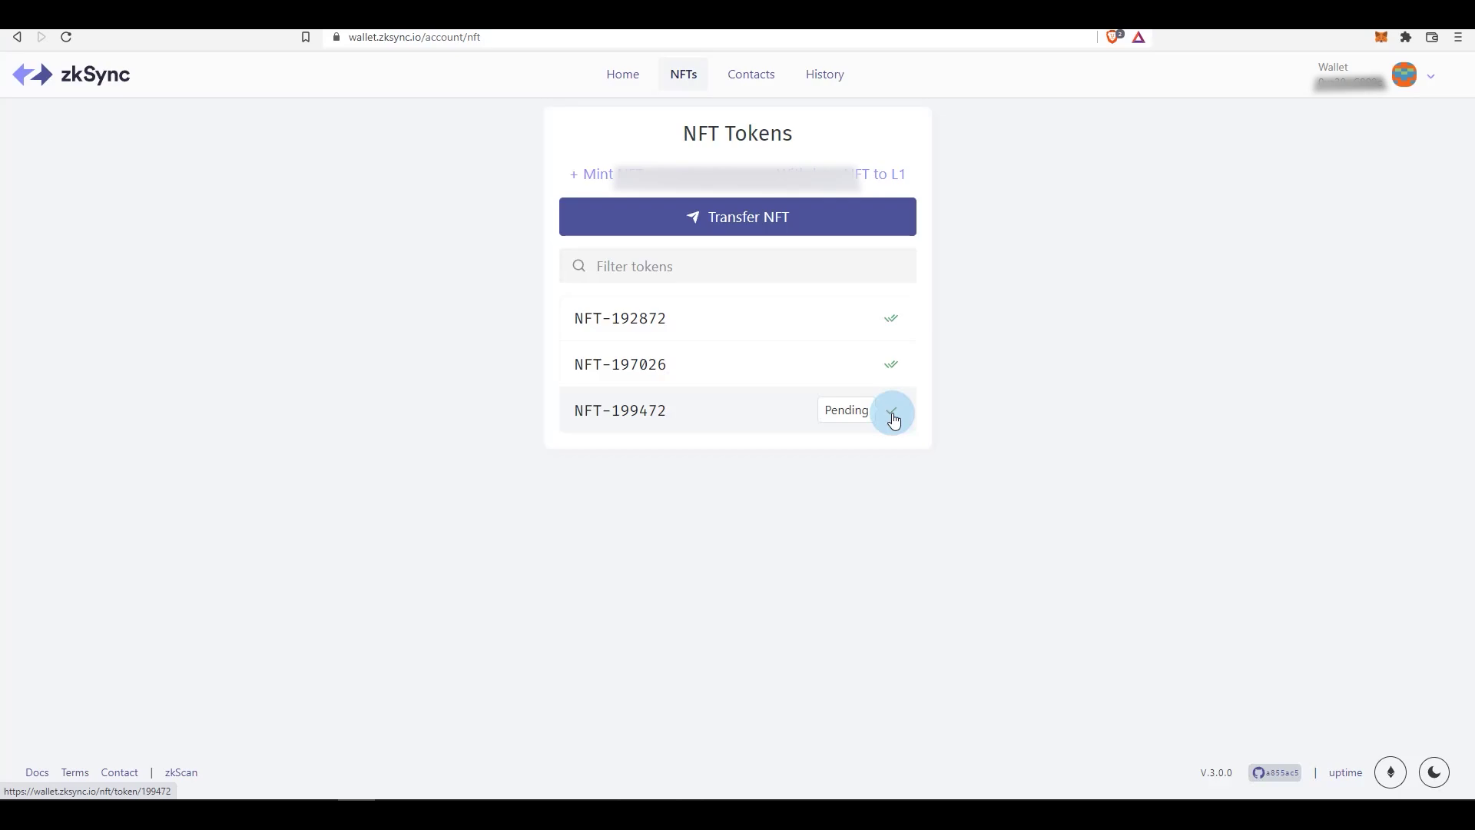
click(750, 319)
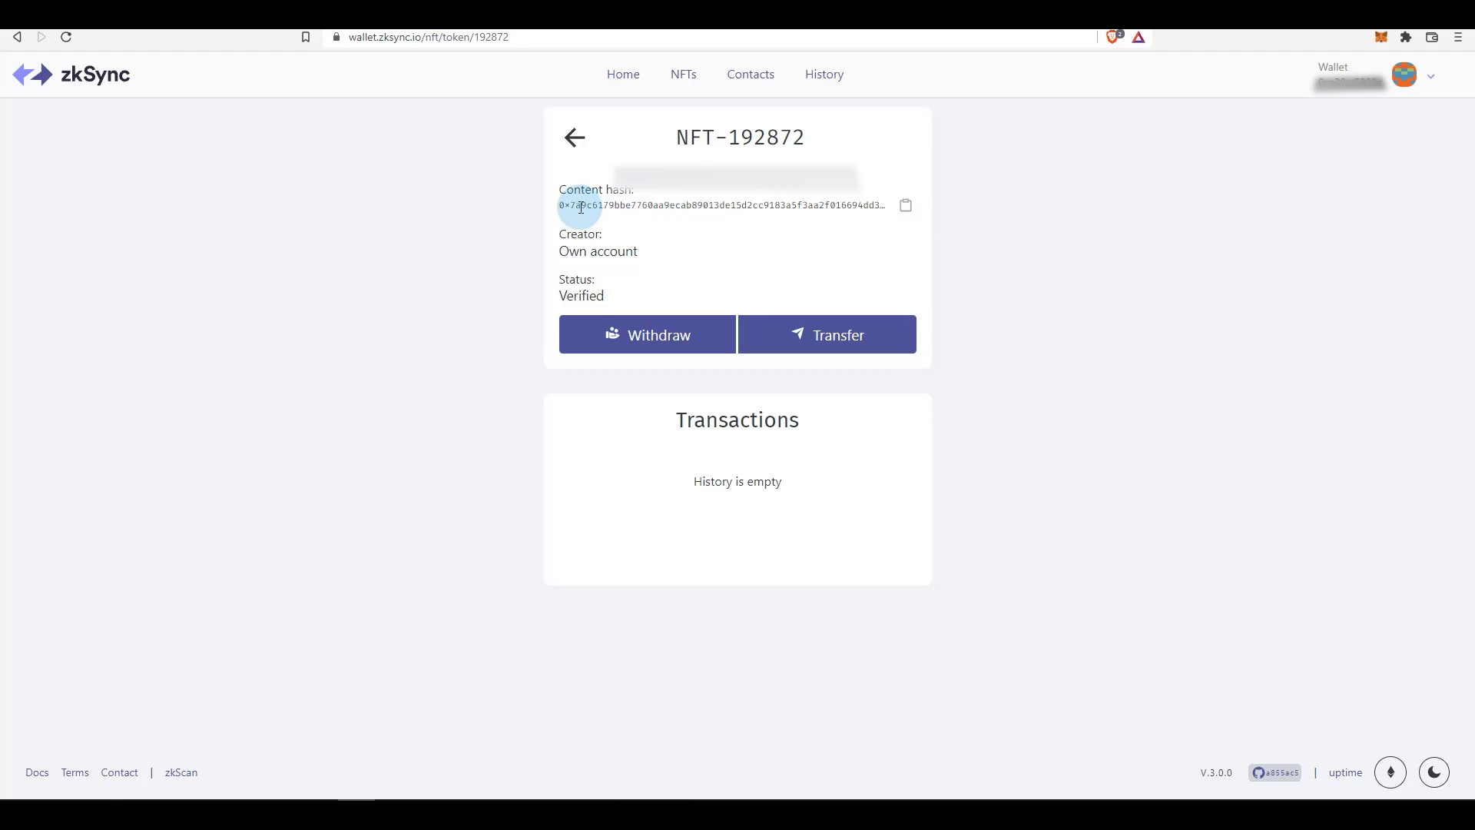
drag(598, 279, 543, 264)
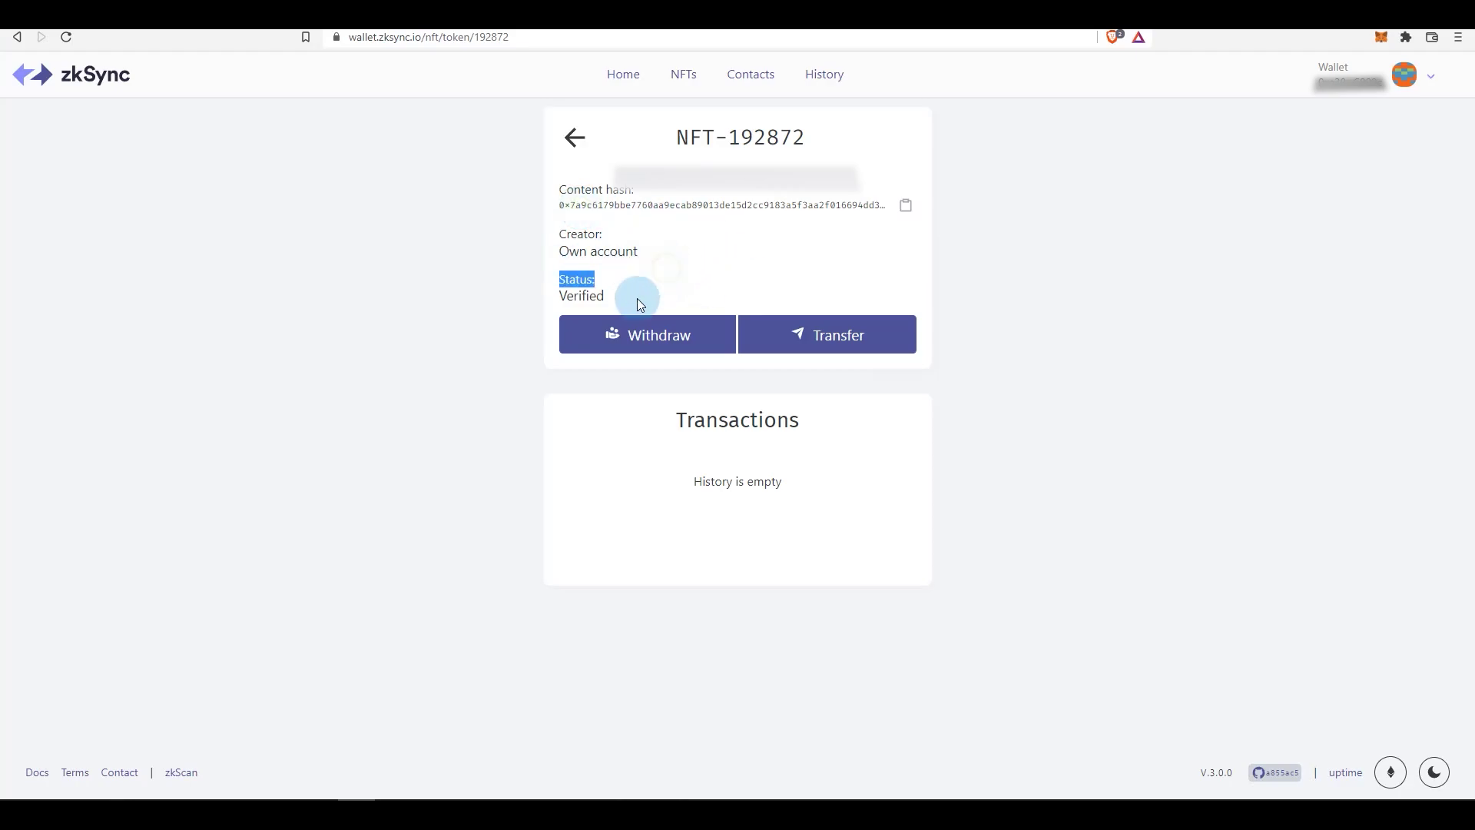
click(574, 138)
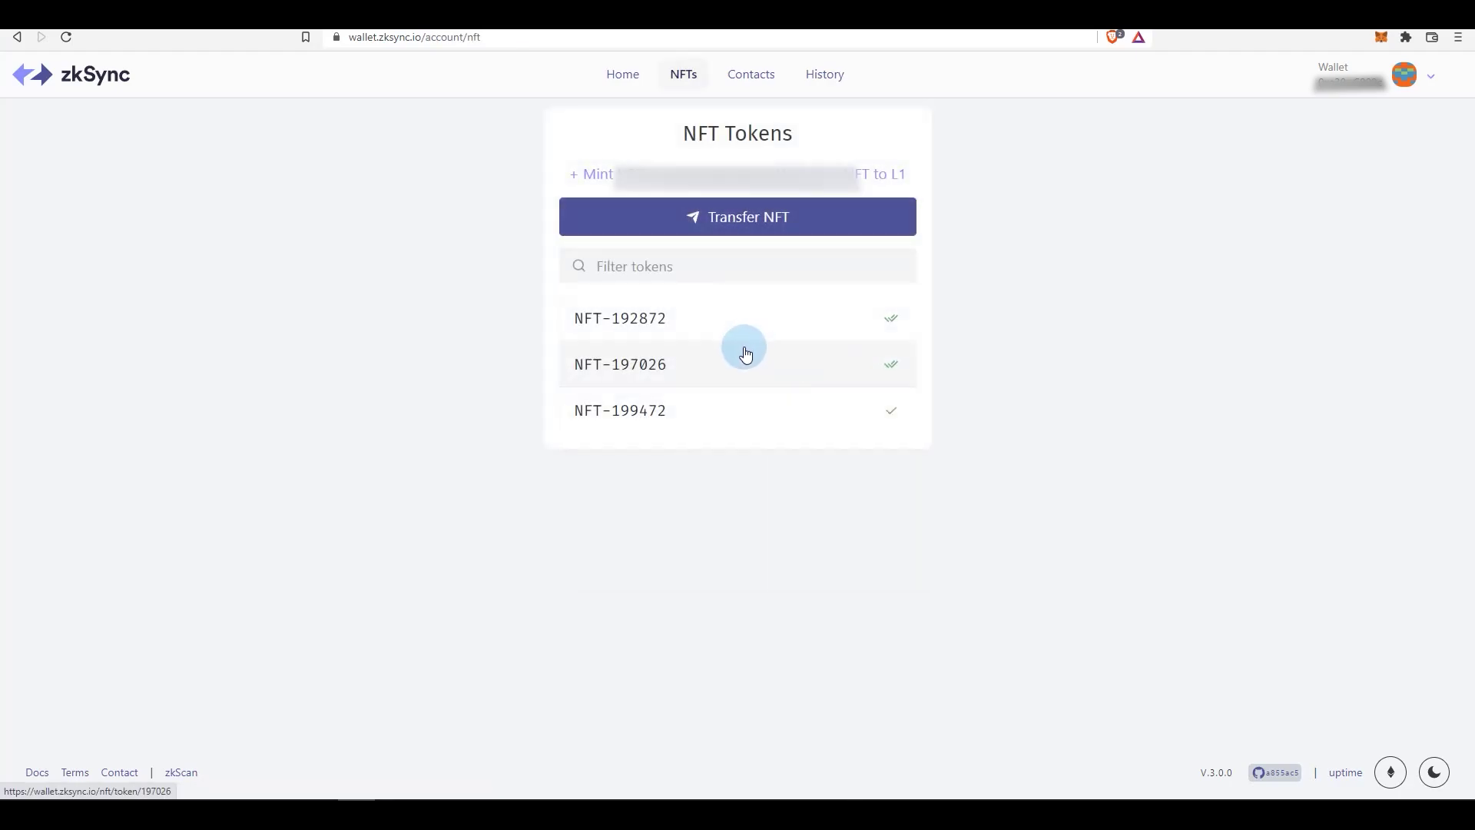